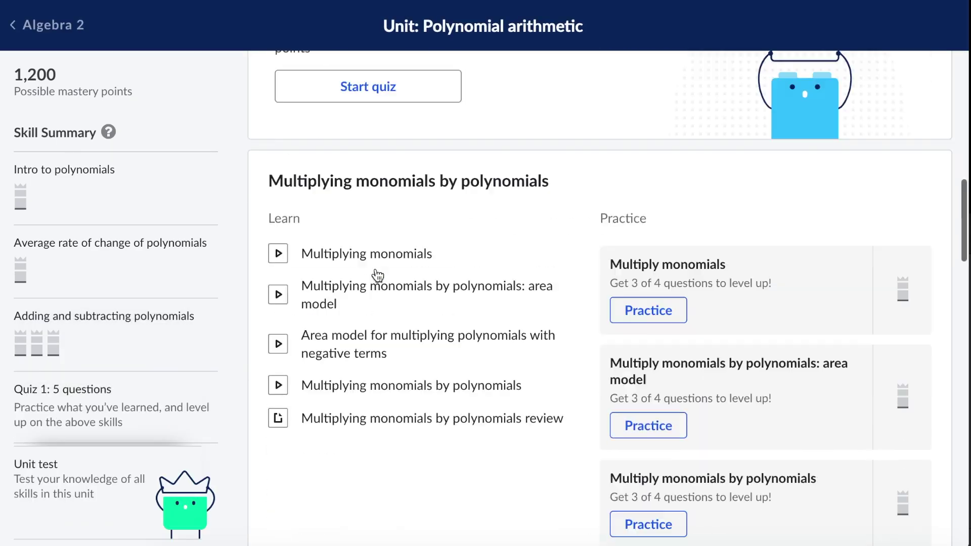
Step: Start the unit test for the Polynomial arithmetic unit and open its first question
scroll(375, 269, up, 8)
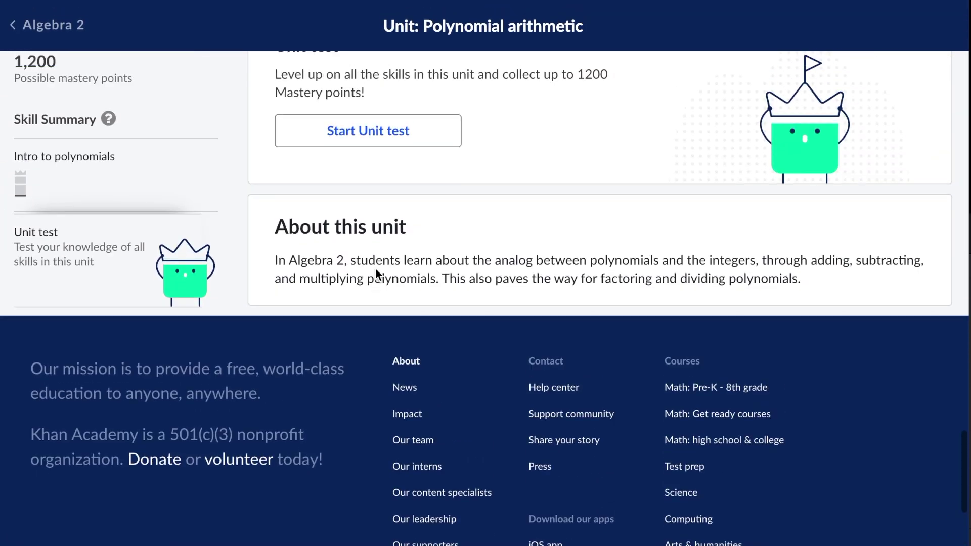
click(366, 313)
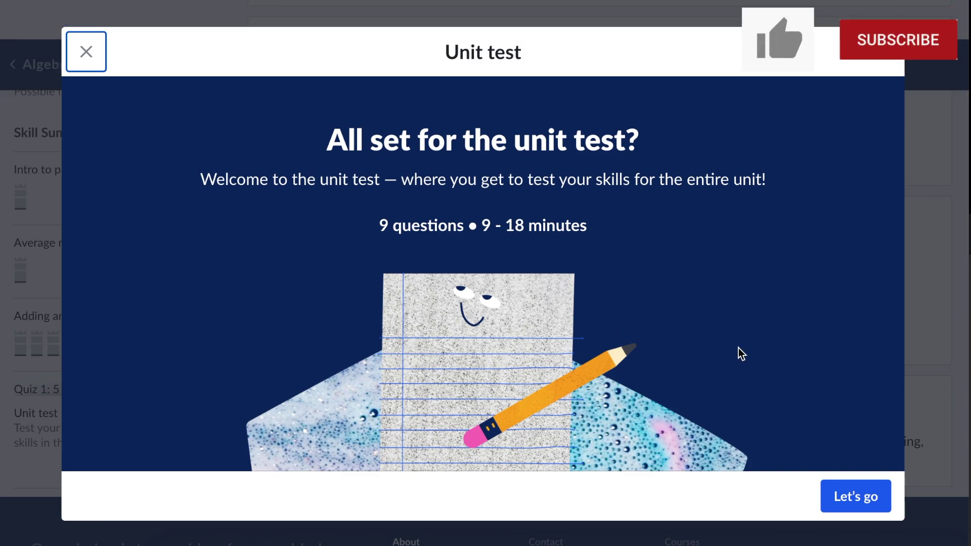
click(857, 498)
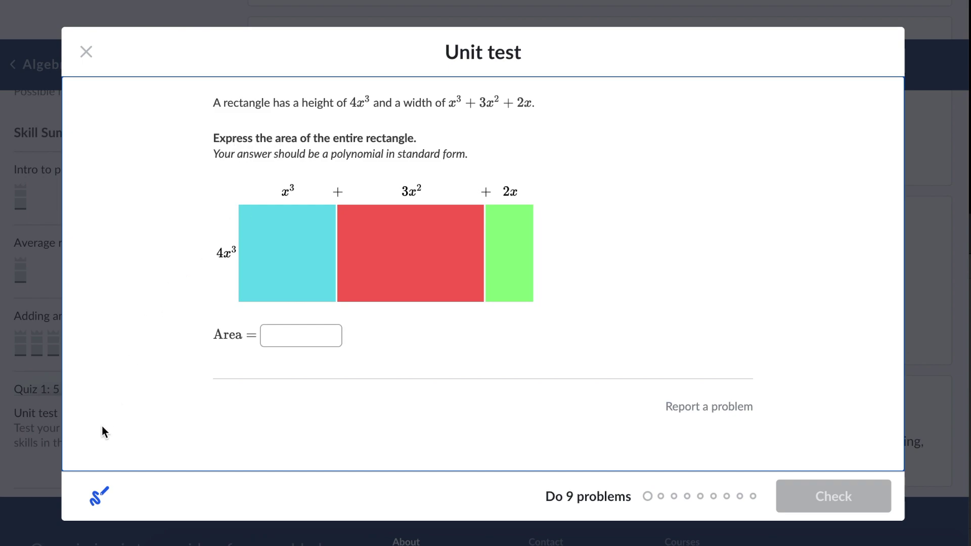
Step: Handwrite the area product 4x^3(x^3 + 3x^2 + 2x) in blue on the scratchpad beside the rectangle
click(109, 503)
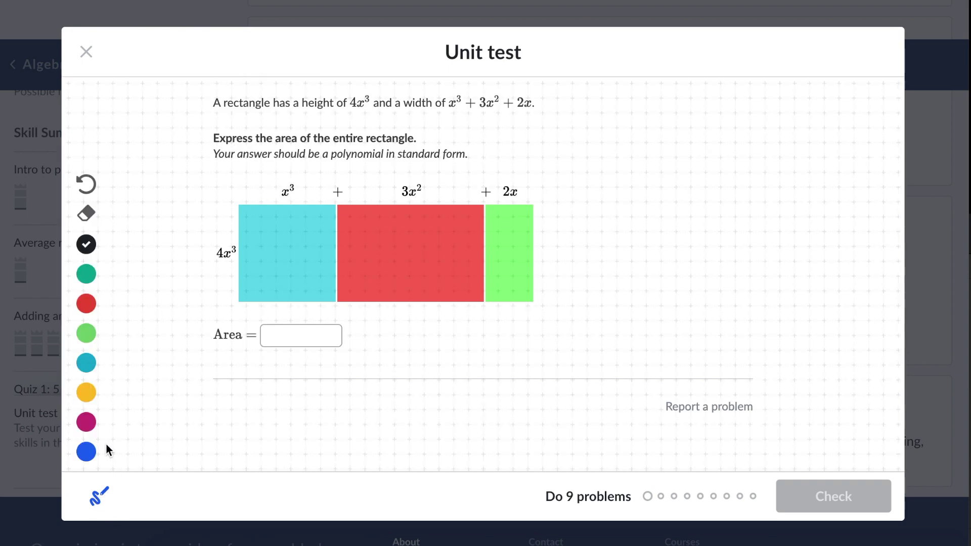
click(86, 452)
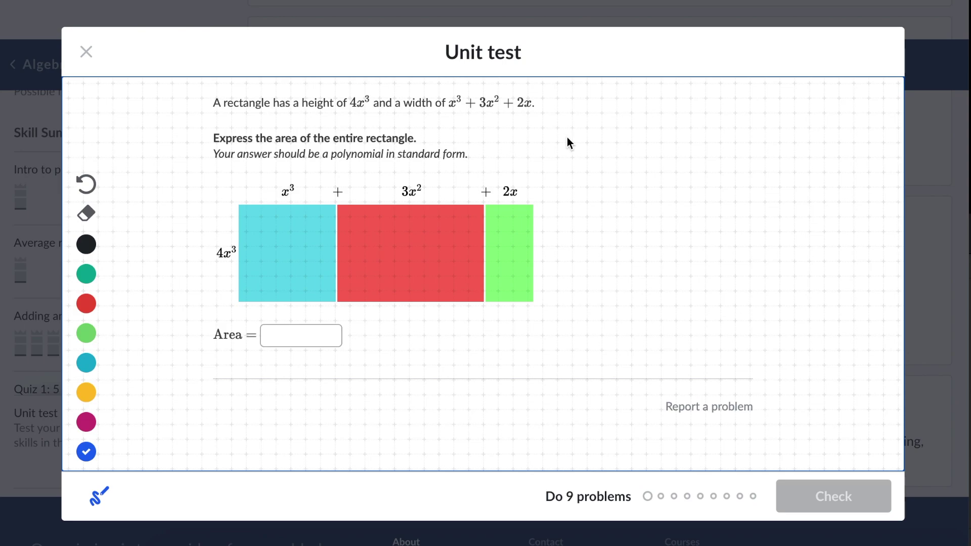
mouse_move(574, 133)
mouse_down()
mouse_move(576, 166)
mouse_move(598, 155)
mouse_up()
drag(603, 138, 593, 154)
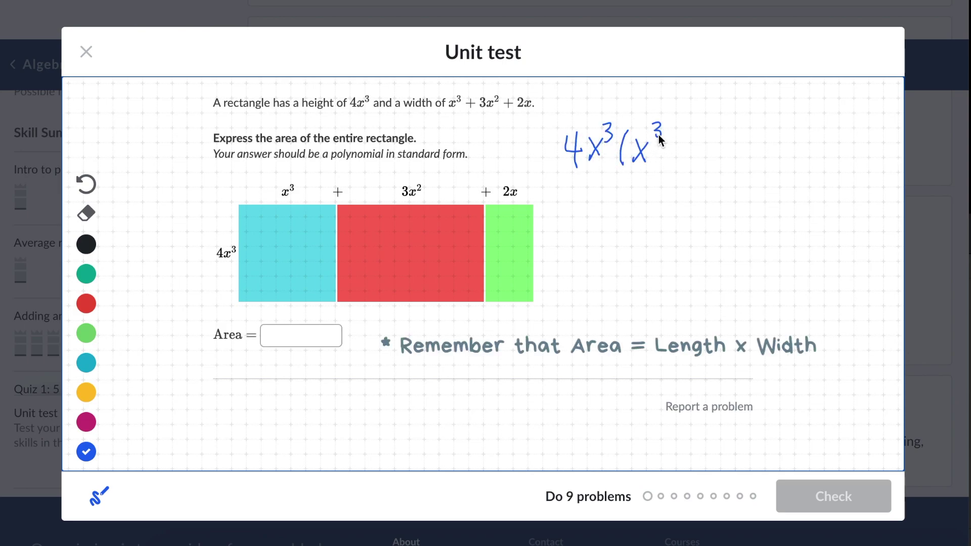
drag(705, 140, 719, 155)
drag(721, 137, 706, 157)
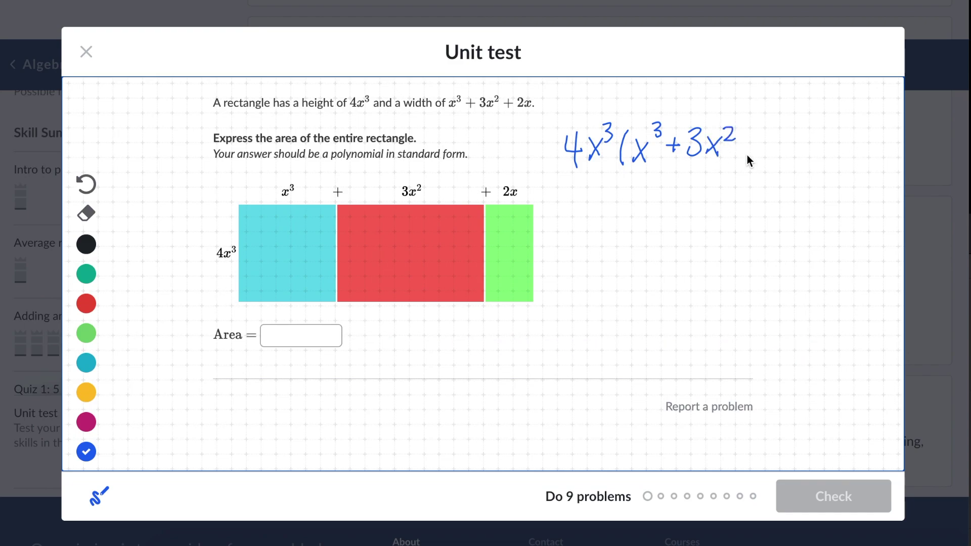
drag(786, 142, 802, 155)
drag(809, 127, 812, 162)
Step: Draw distribution arrows from 4x^3 to each term and write the expansion 4x^9 + 12x^5 + 8x^4 beneath
drag(599, 169, 639, 163)
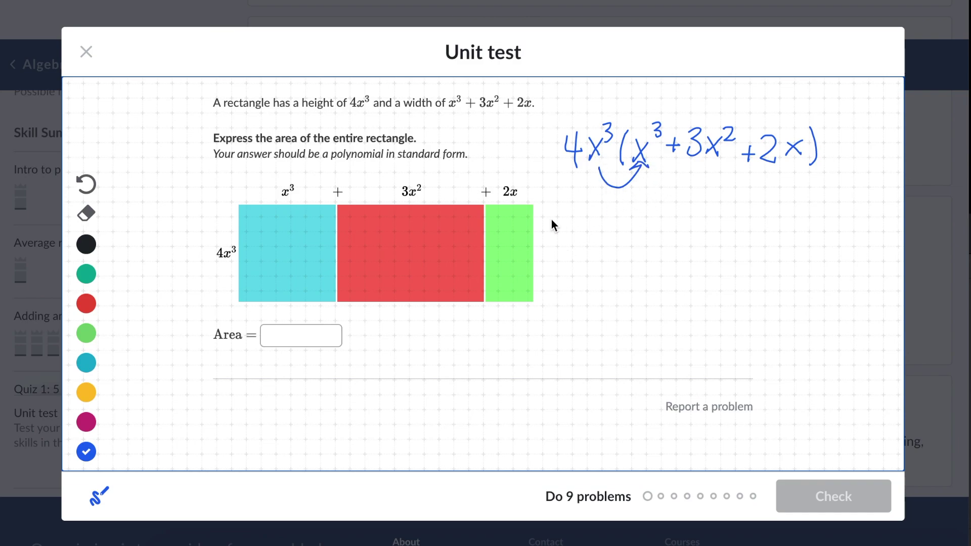
drag(578, 210, 576, 240)
drag(587, 217, 594, 229)
mouse_move(601, 168)
mouse_down()
mouse_move(636, 193)
mouse_move(714, 172)
mouse_up()
drag(650, 212, 647, 235)
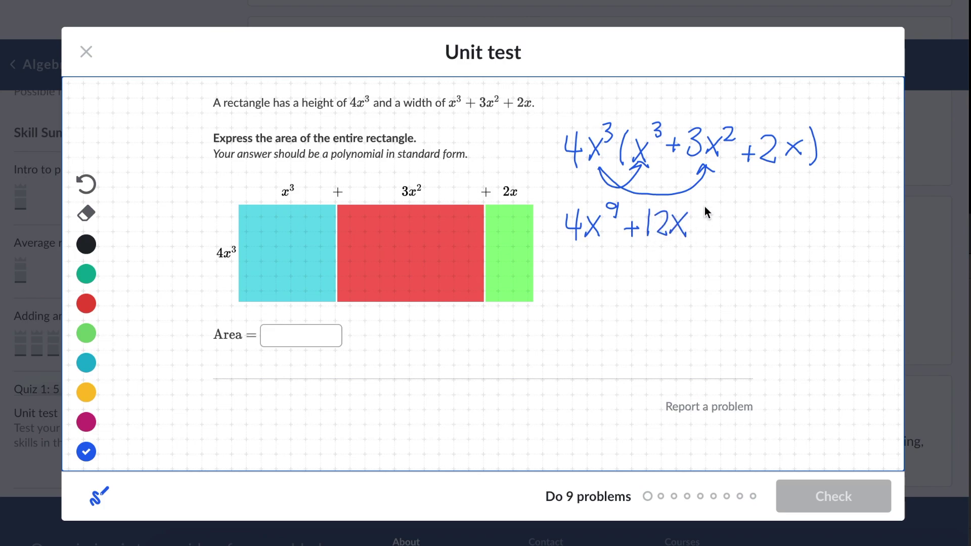
drag(712, 228, 712, 233)
mouse_move(601, 169)
mouse_down()
mouse_move(657, 196)
mouse_move(783, 166)
mouse_up()
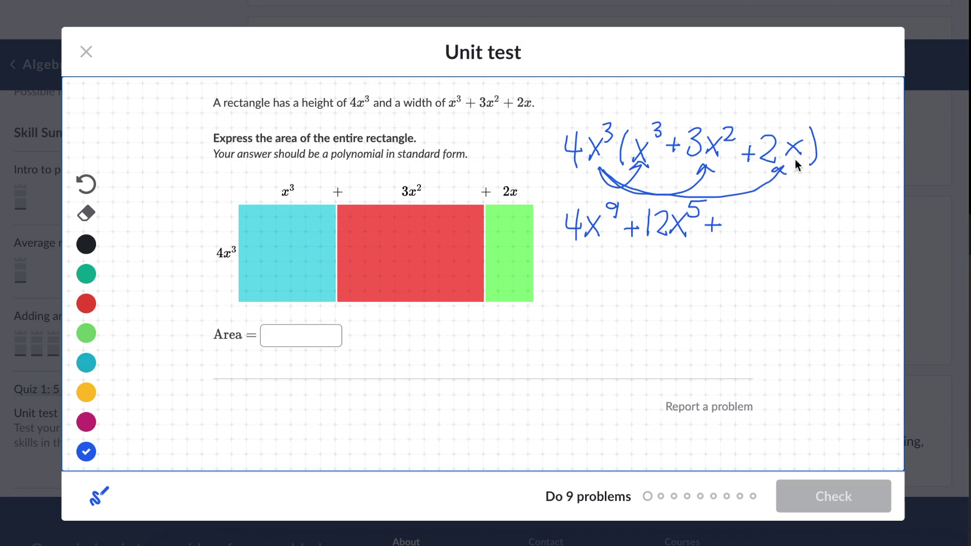
mouse_move(744, 212)
mouse_down()
mouse_move(745, 227)
mouse_move(747, 215)
mouse_move(766, 234)
mouse_move(751, 235)
mouse_up()
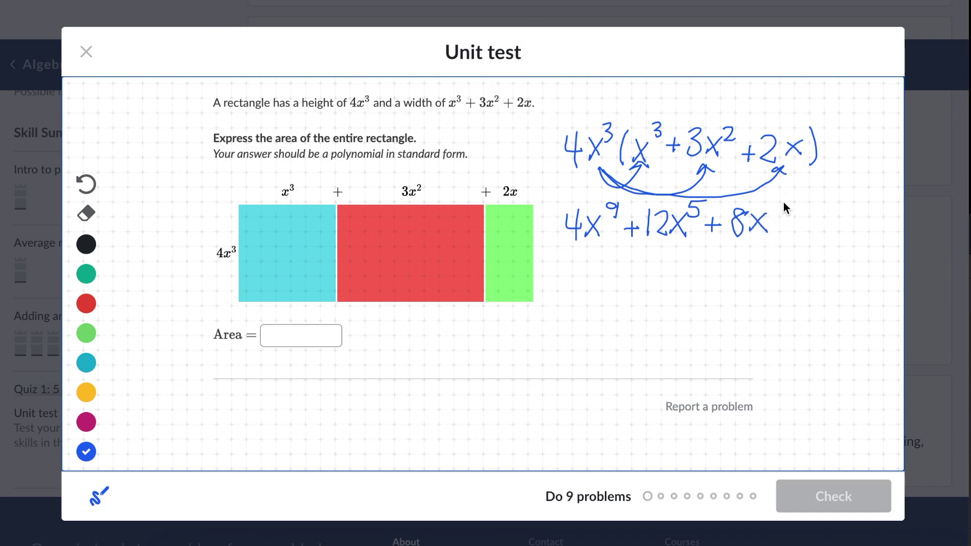
mouse_move(776, 202)
mouse_down()
mouse_move(787, 217)
mouse_move(780, 234)
mouse_up()
Step: Enter 4x^9 + 12x^5 + 8x^4 as the rectangle's area and check the answer
click(278, 335)
scroll(278, 335, down, 1)
text(4x^9)
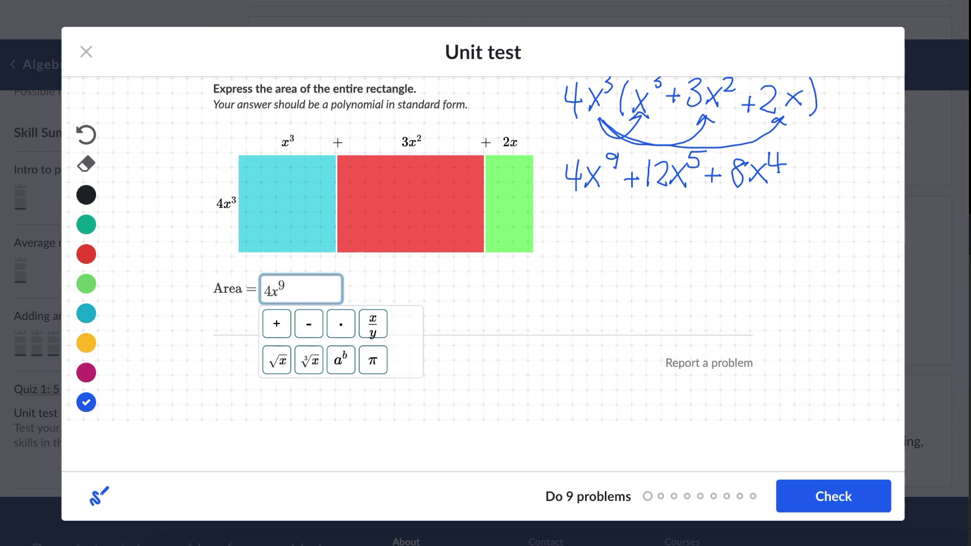
key(Right)
text(+12x^5)
key(Right)
text(+8x^4)
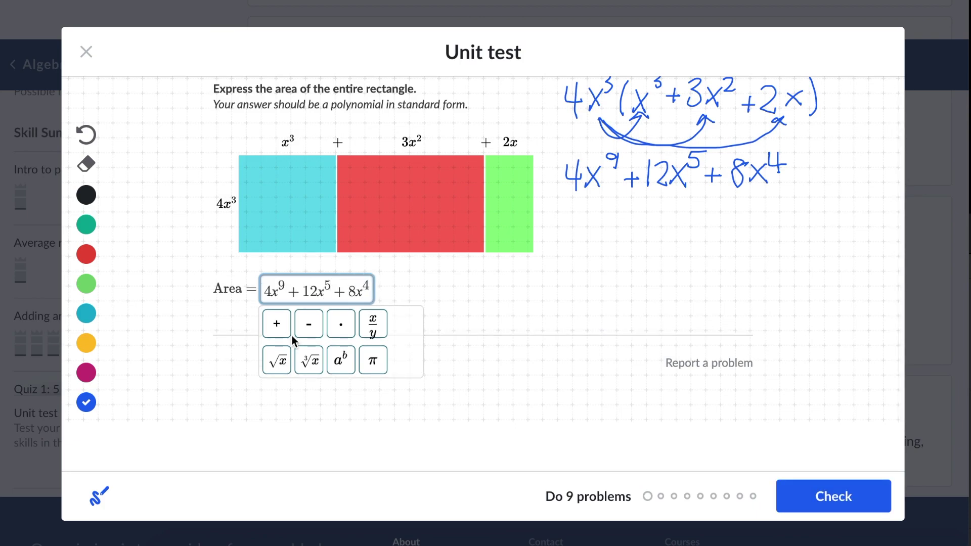
click(834, 497)
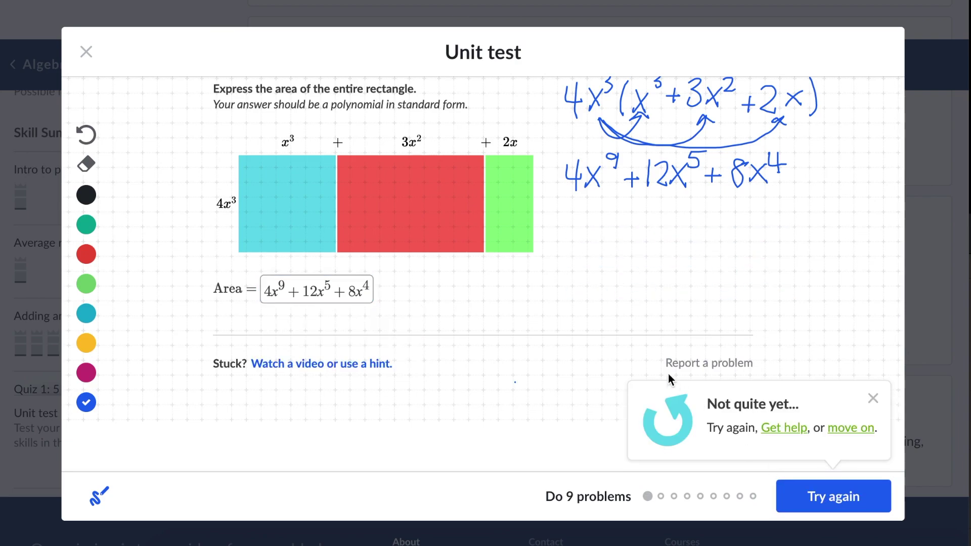
Step: Cross out the exponent 9 in the handwritten expansion in red and write 6 above it
scroll(577, 355, up, 1)
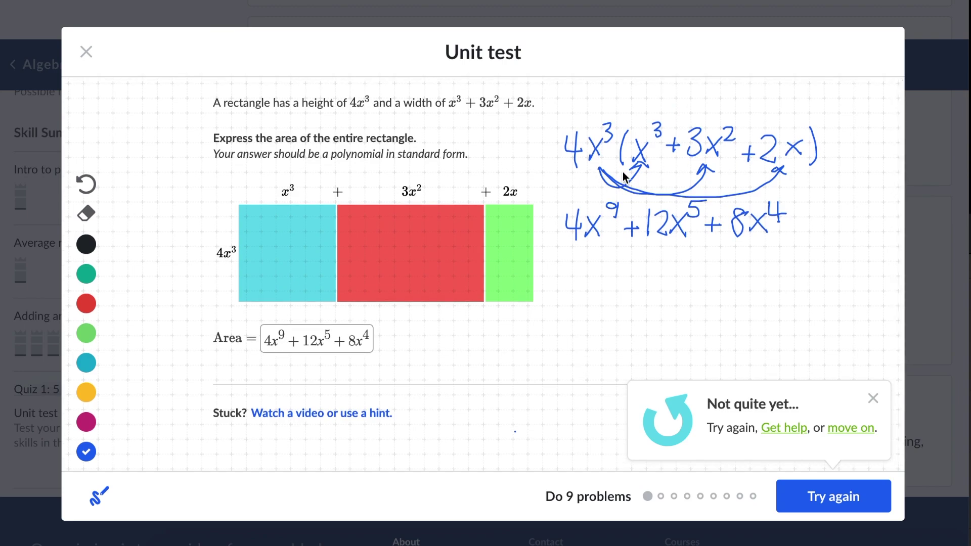
drag(601, 230, 612, 203)
click(86, 183)
click(86, 304)
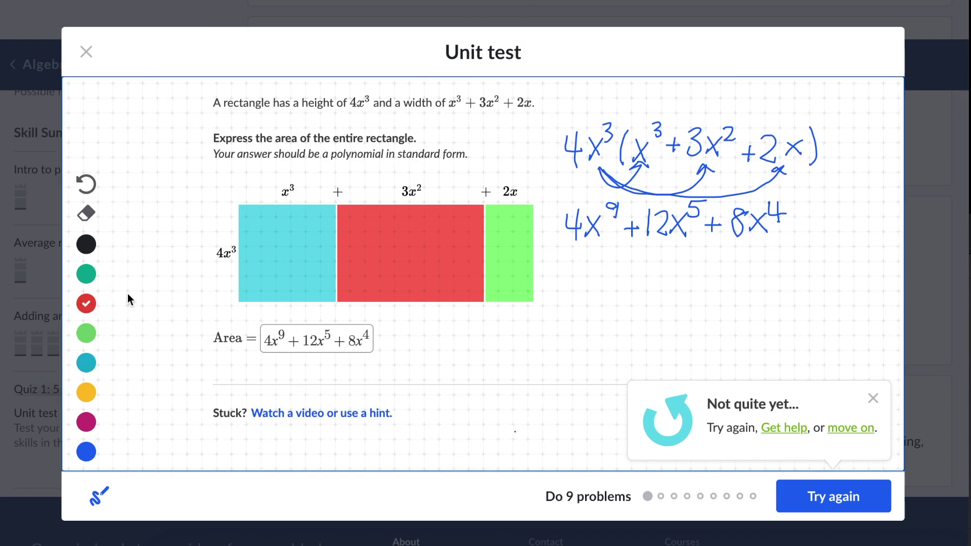
mouse_move(595, 212)
mouse_down()
mouse_move(625, 202)
mouse_move(590, 197)
mouse_up()
Step: Change the first exponent in the area answer to 6, recheck it and continue to question 2
click(287, 335)
key(BackSpace)
text(6)
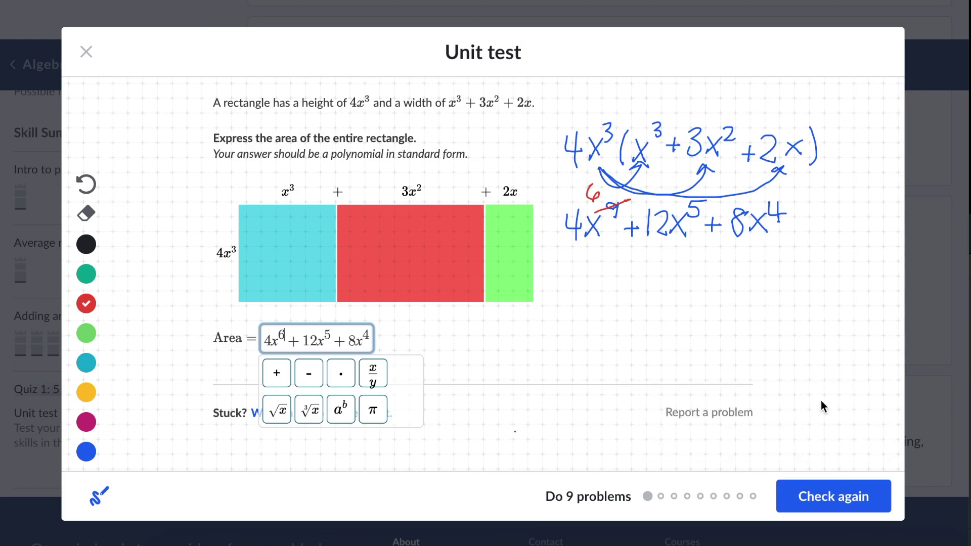
click(871, 498)
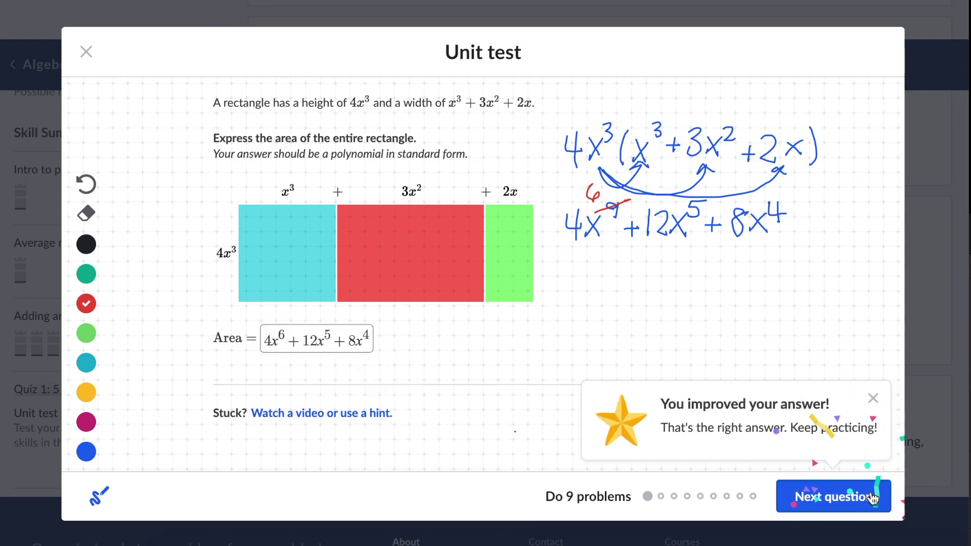
click(873, 398)
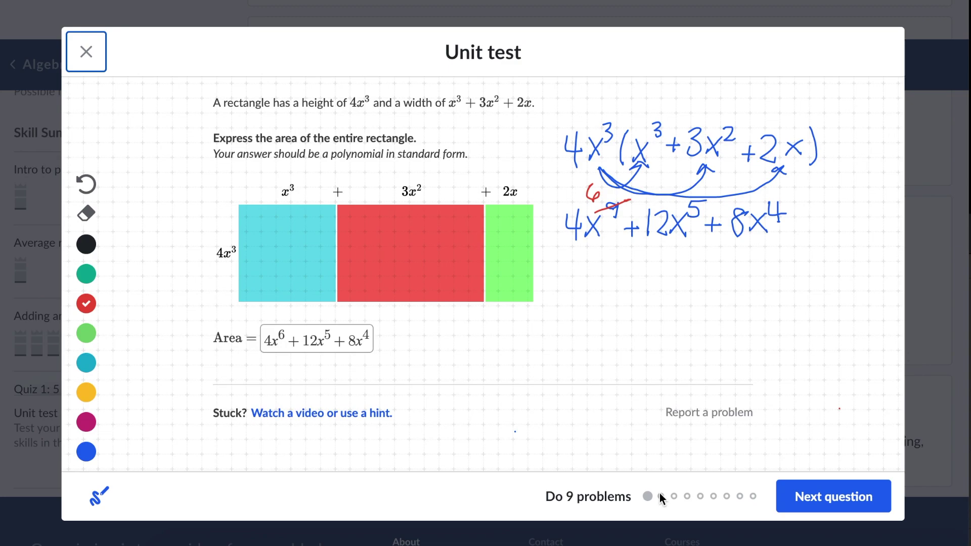
click(805, 491)
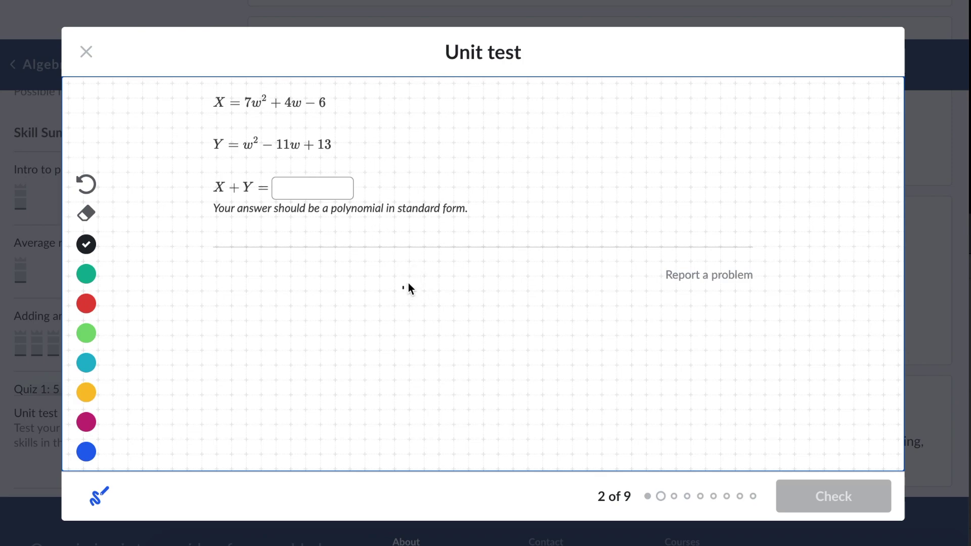
Step: Clear the stray mark and handwrite 7w^2 + 4w - 6 in blue with w^2 - 11w + 13 stacked below it
click(98, 185)
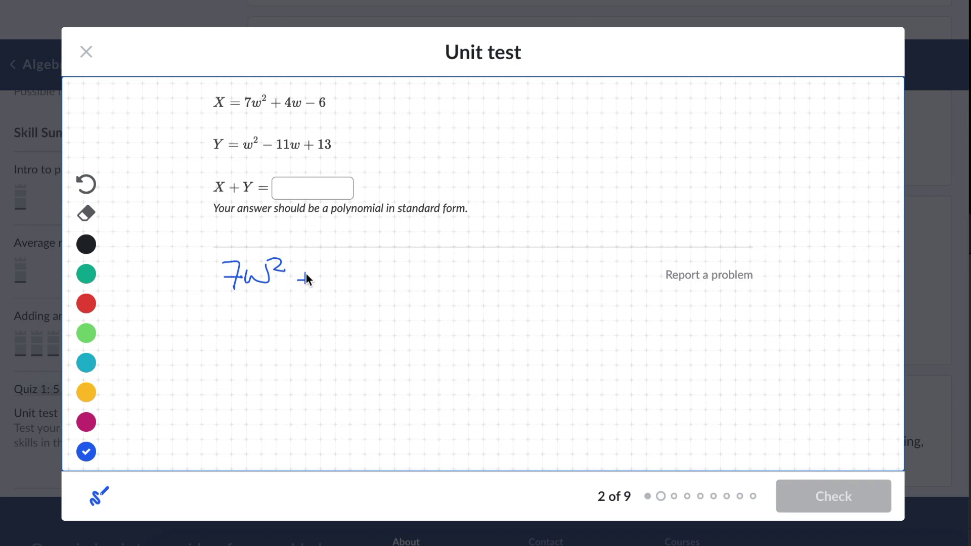
drag(423, 274, 422, 272)
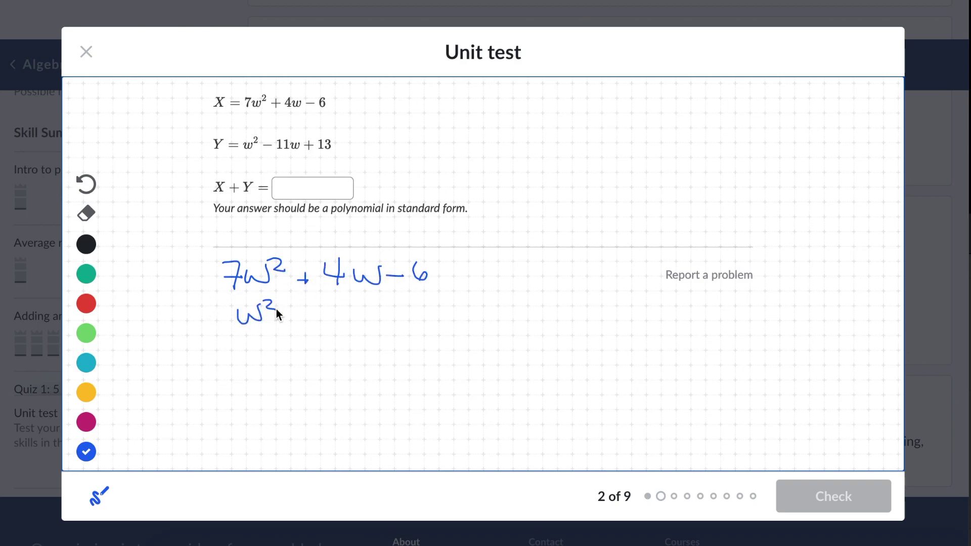
drag(292, 312, 304, 313)
mouse_move(327, 304)
mouse_down()
mouse_move(327, 317)
mouse_move(339, 317)
mouse_up()
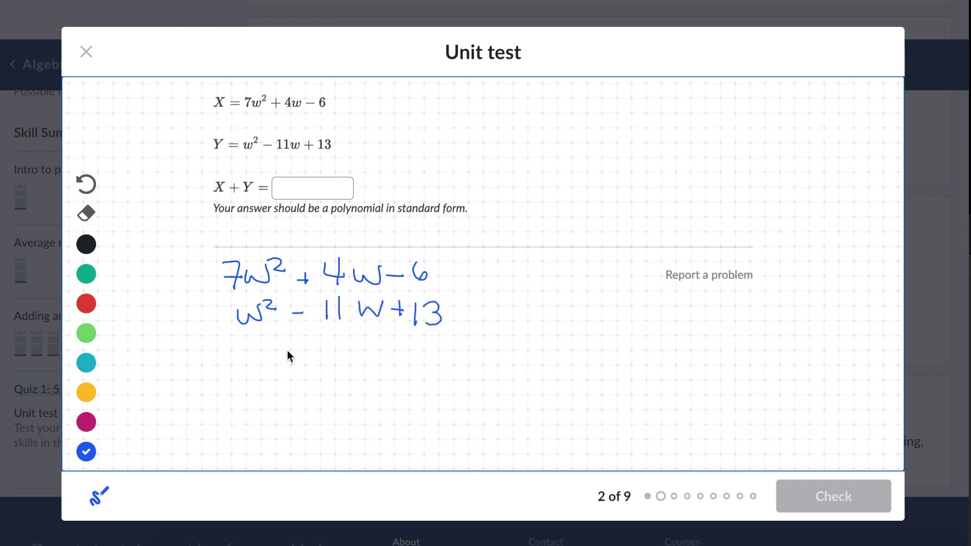
Step: Draw the addition line under the stacked polynomials and write the sum 8w^2 - 7w + 7 beneath it
drag(211, 336, 480, 340)
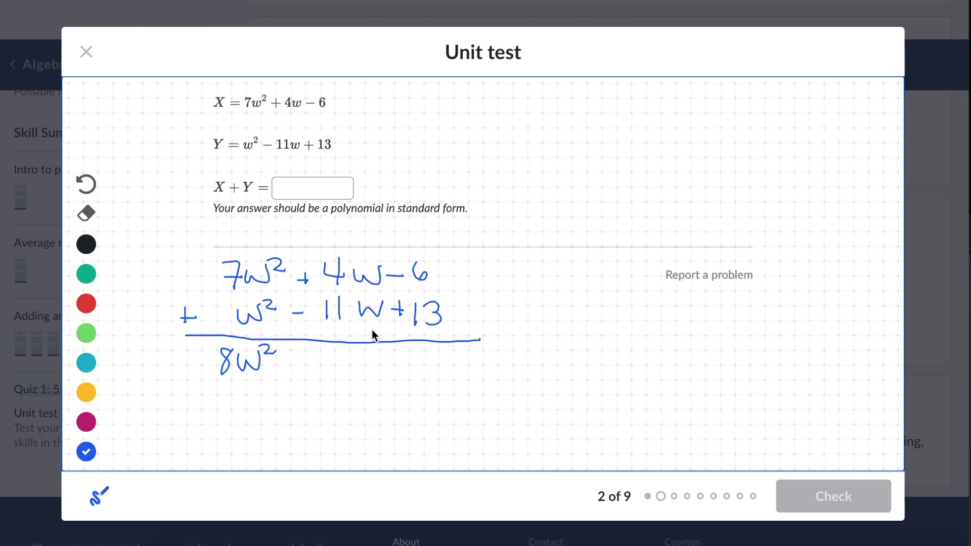
drag(285, 360, 300, 361)
drag(329, 359, 351, 360)
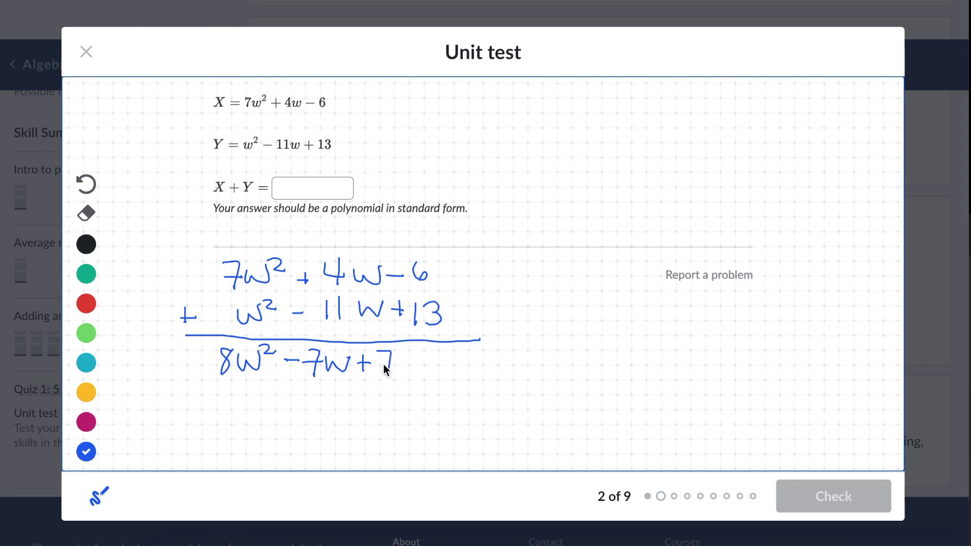
Step: Answer X + Y with 8w^2 - 7w + 7, check it and continue to question 3
click(317, 191)
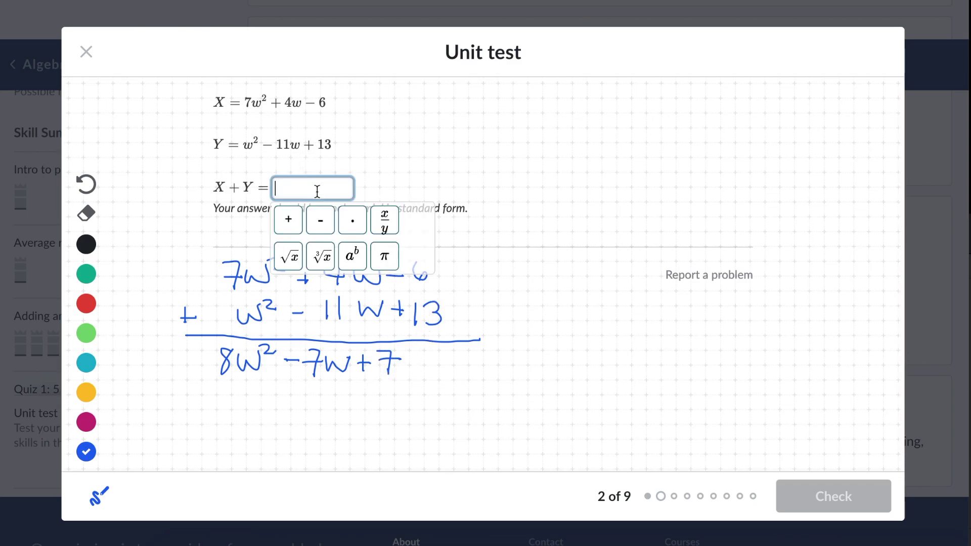
text(8w^2)
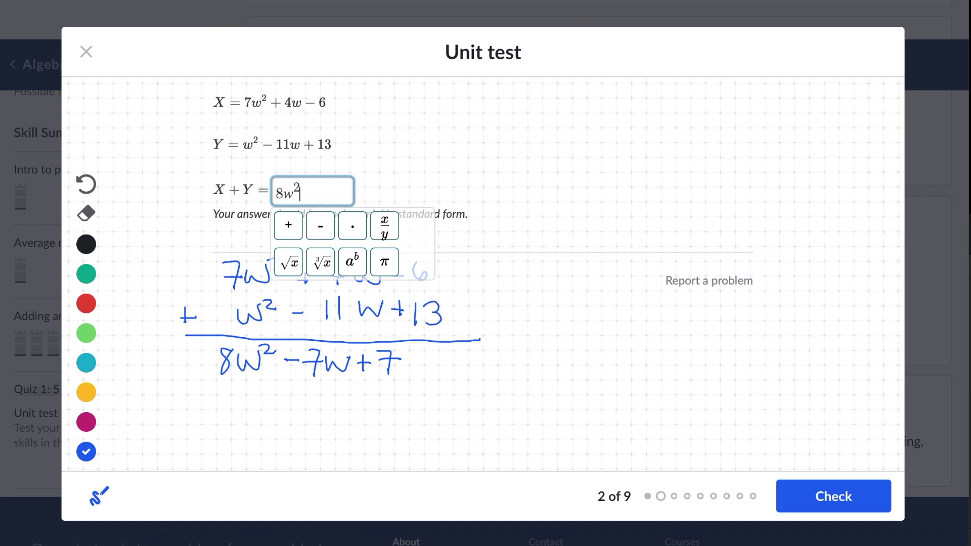
key(Right)
text(-7w+7)
click(839, 499)
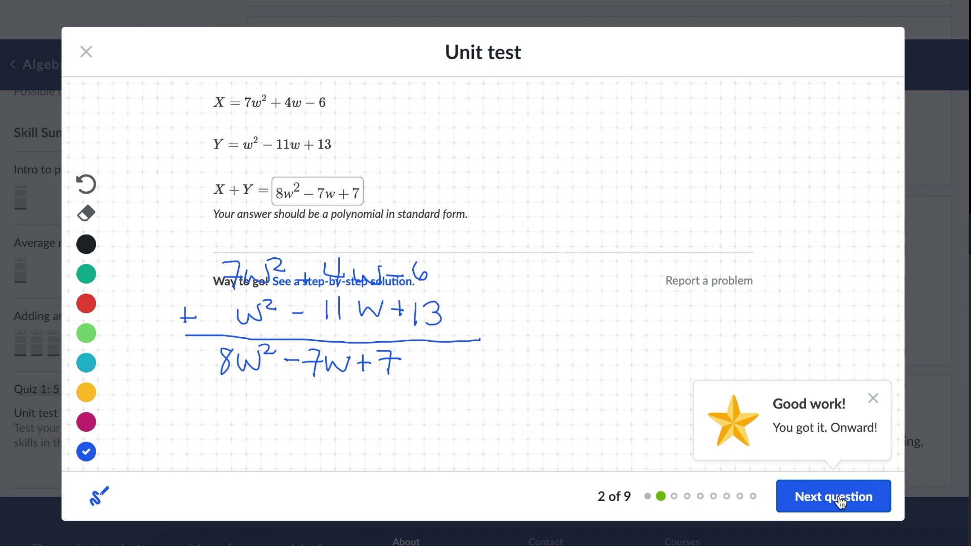
click(840, 501)
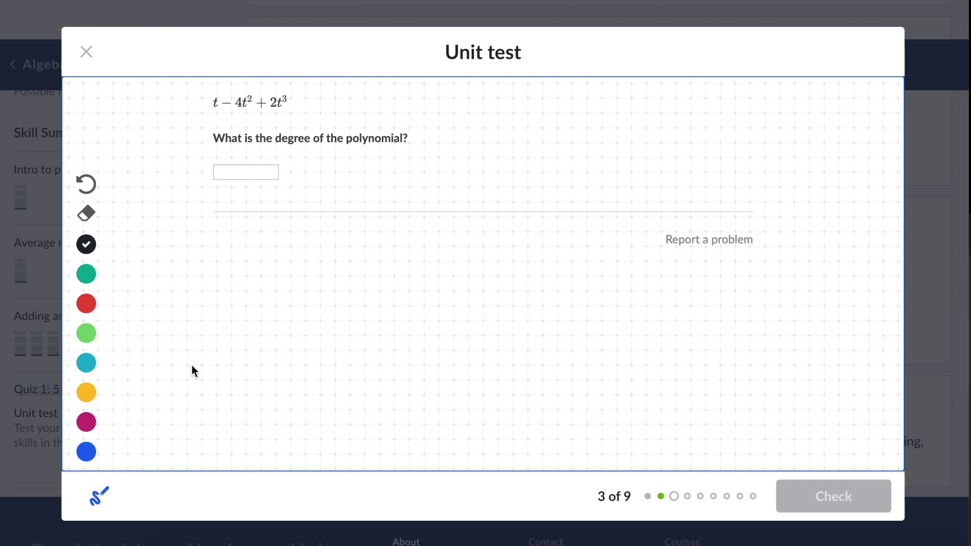
Step: Circle the exponent of 2t^3 in blue, submit 3 as the polynomial's degree and continue to question 4
click(91, 452)
click(251, 172)
text(3)
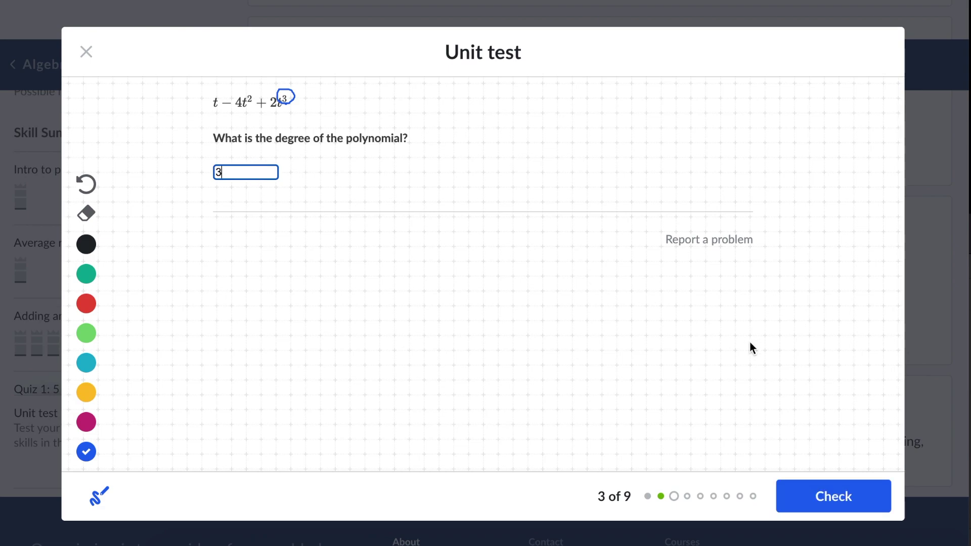
click(832, 498)
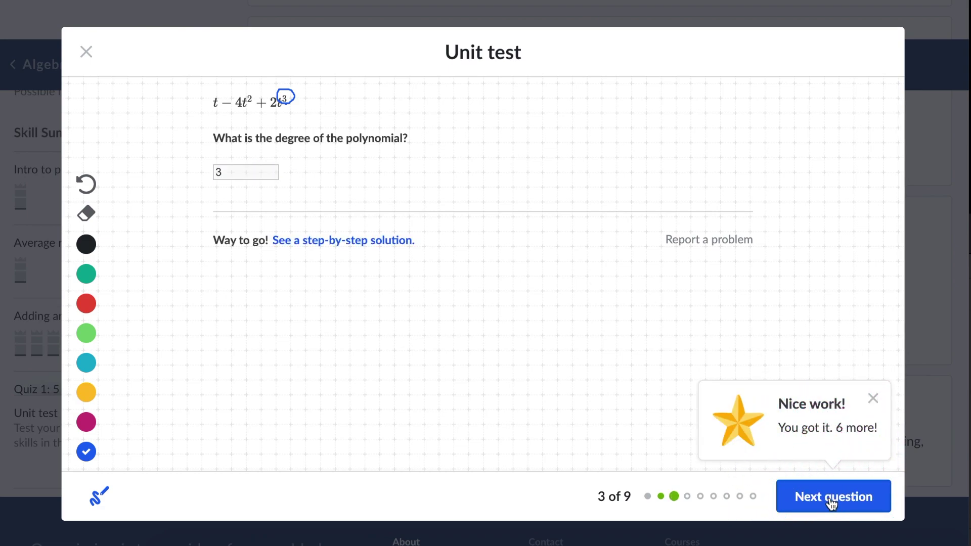
click(830, 499)
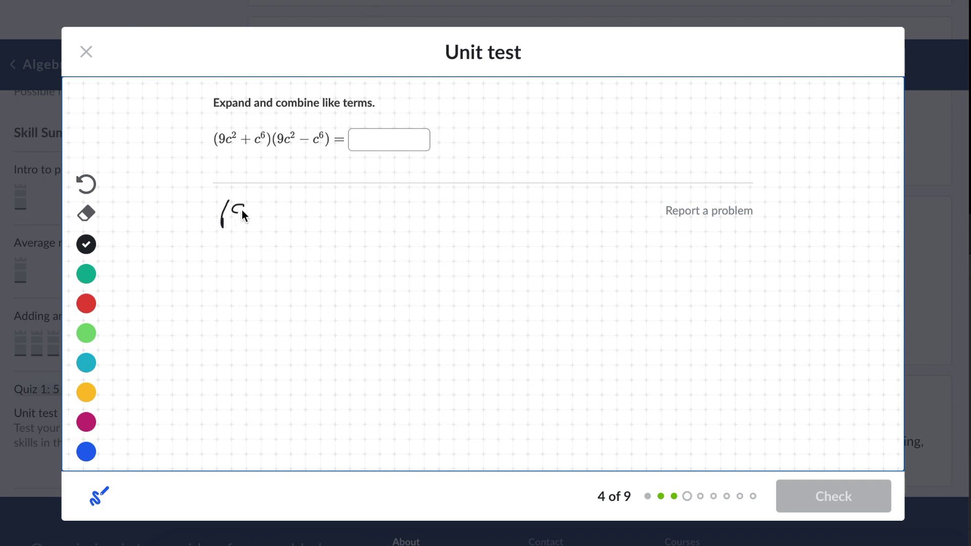
Step: Handwrite (9c^2 + c^6)(9c^2 - c^6) with a FOIL note, and write the first term's products 81c^4 - 9c^8 beneath
drag(323, 214, 324, 229)
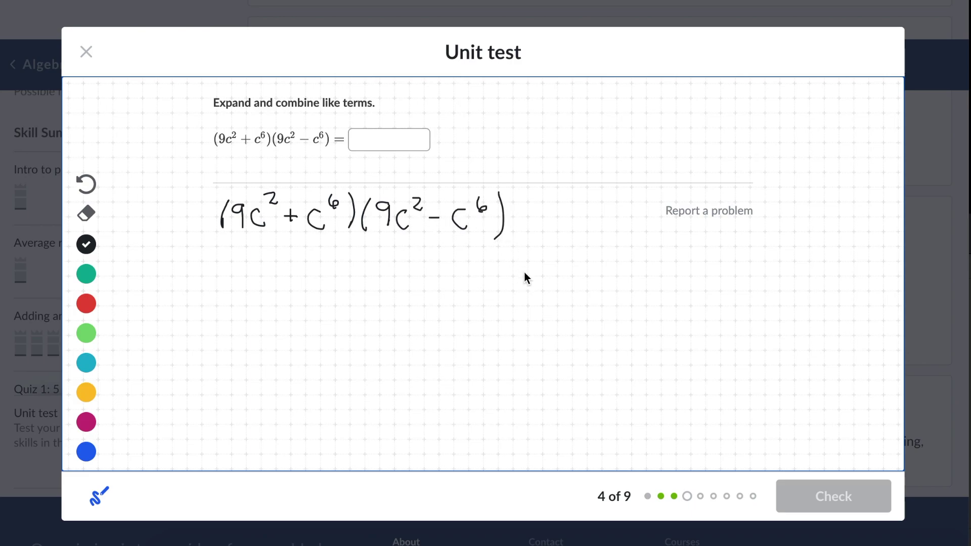
drag(625, 220, 627, 221)
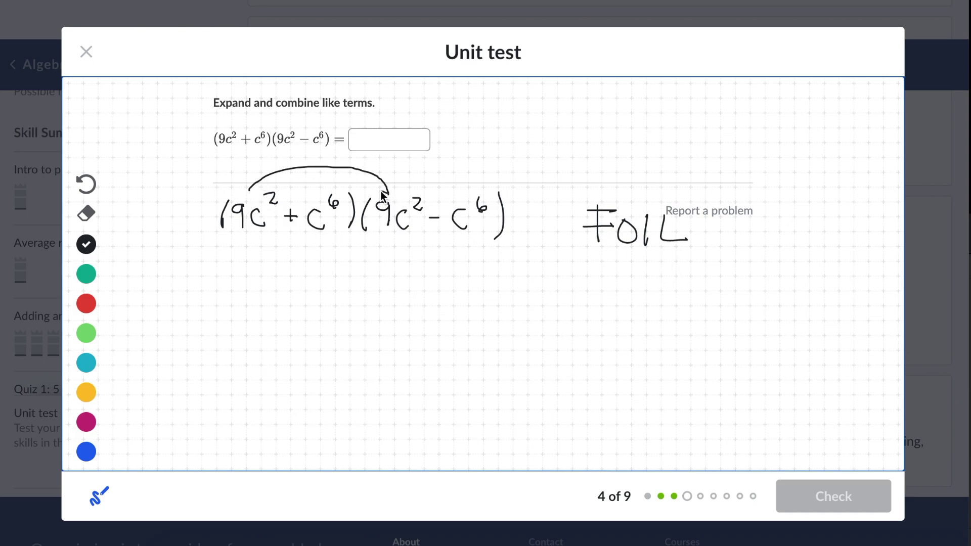
drag(236, 259, 243, 258)
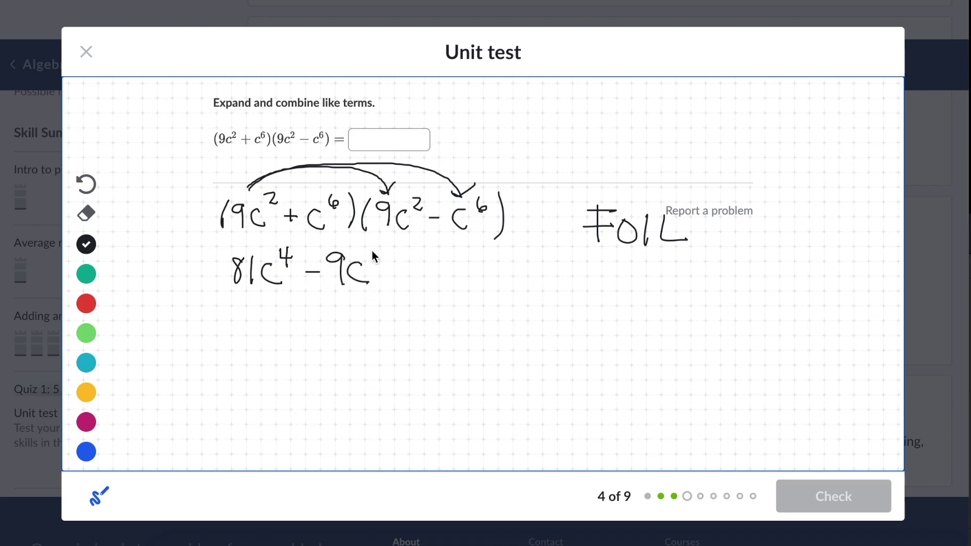
drag(374, 249, 370, 265)
Step: Add the c^6 products + 9c^8 - c^12 in blue with distribution arcs, and cancel the middle terms to get 81c^4 - c^12
click(86, 458)
click(331, 221)
drag(319, 189, 378, 190)
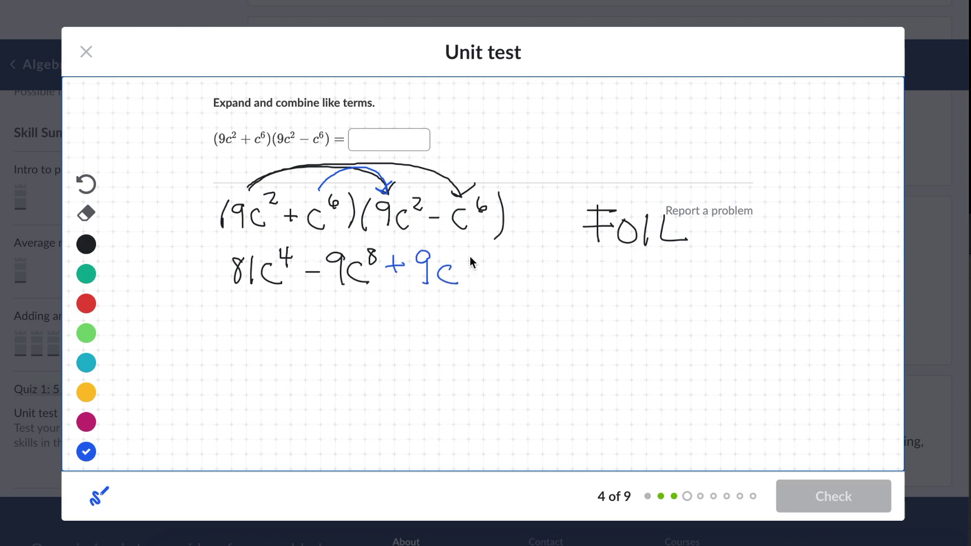
mouse_move(320, 189)
mouse_down()
mouse_move(385, 162)
mouse_move(464, 206)
mouse_move(474, 191)
mouse_up()
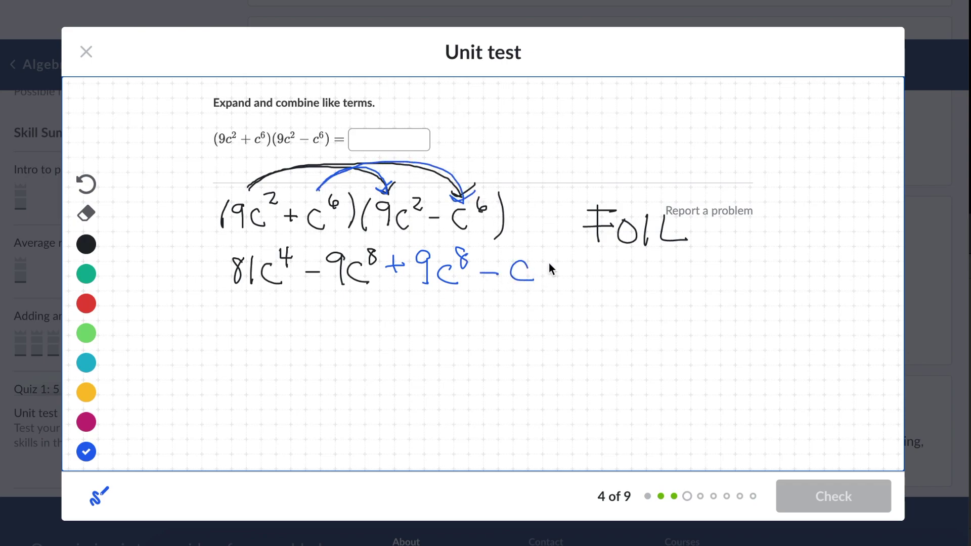
drag(536, 268, 535, 266)
drag(541, 256, 561, 262)
drag(312, 295, 397, 255)
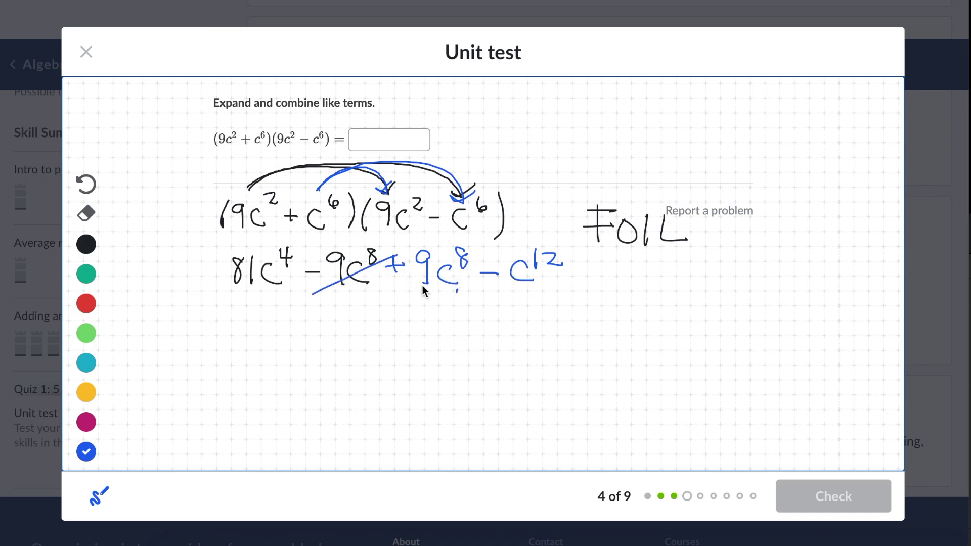
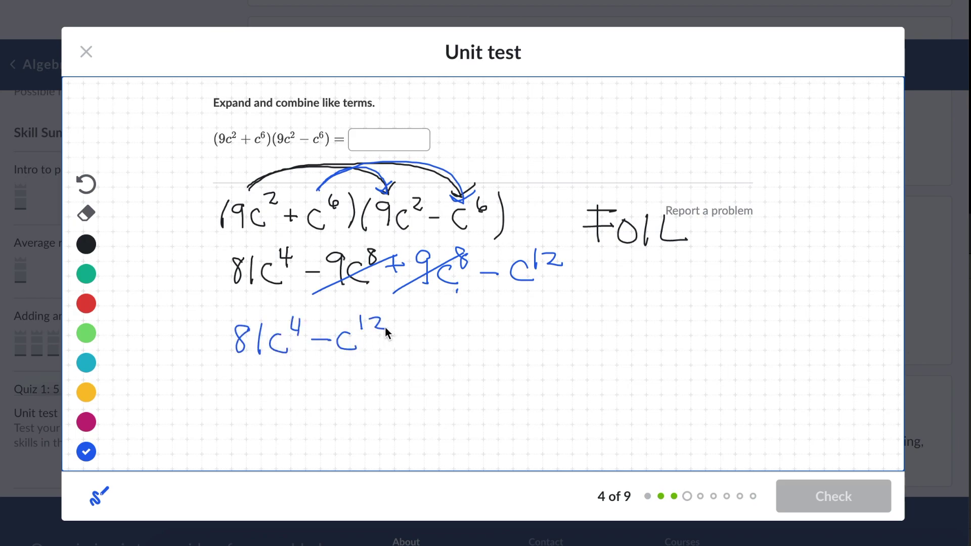
Step: Answer the expansion with 81c^4 - c^12, check it and continue to question 5
click(396, 145)
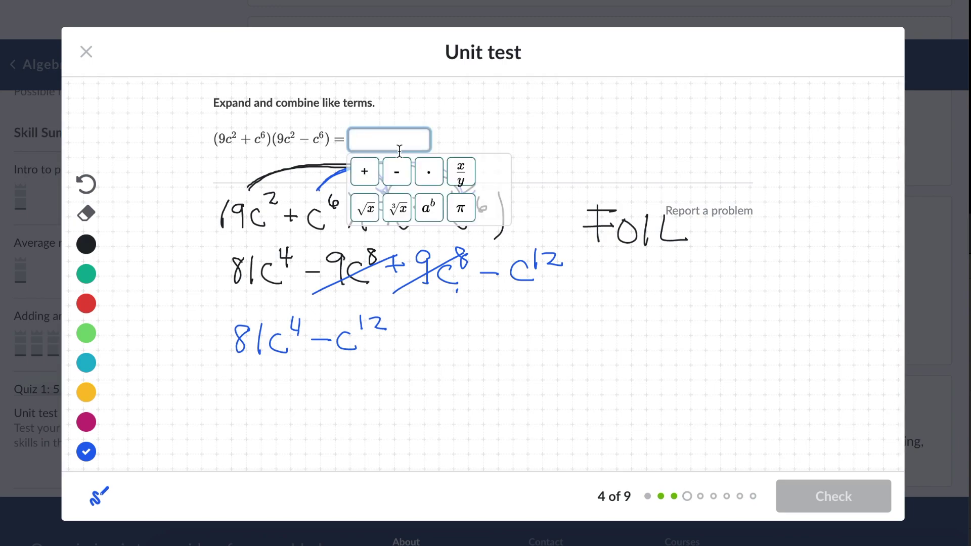
text(81c)
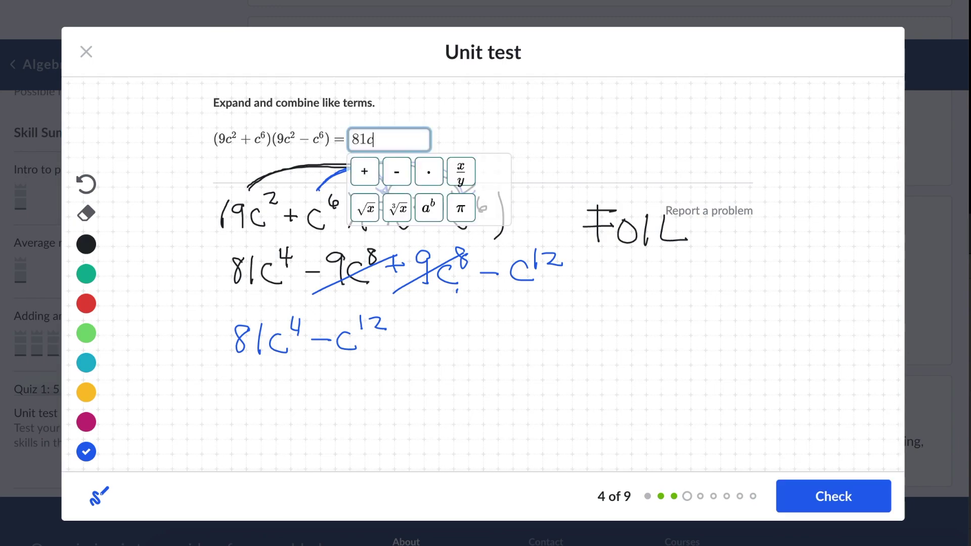
text(^)
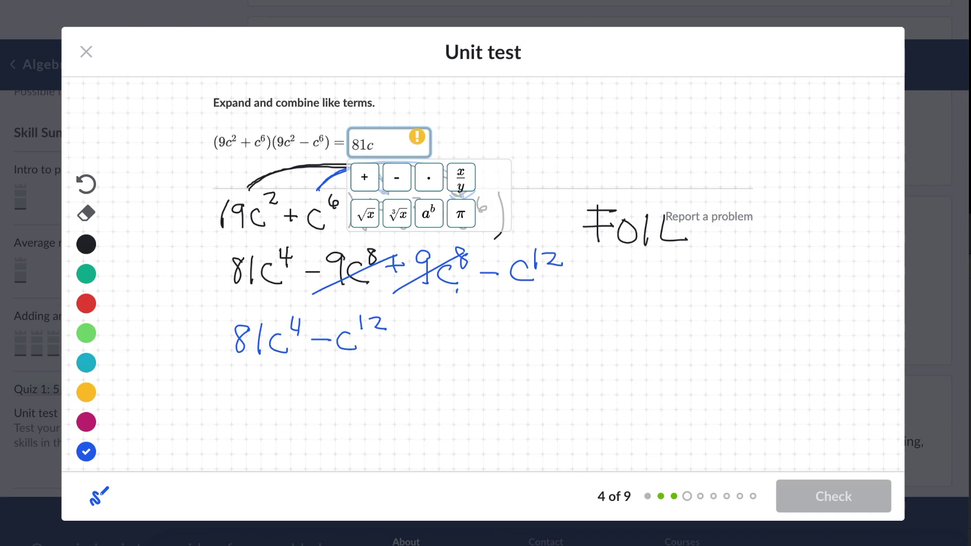
text(4)
key(Right)
text(-c^12)
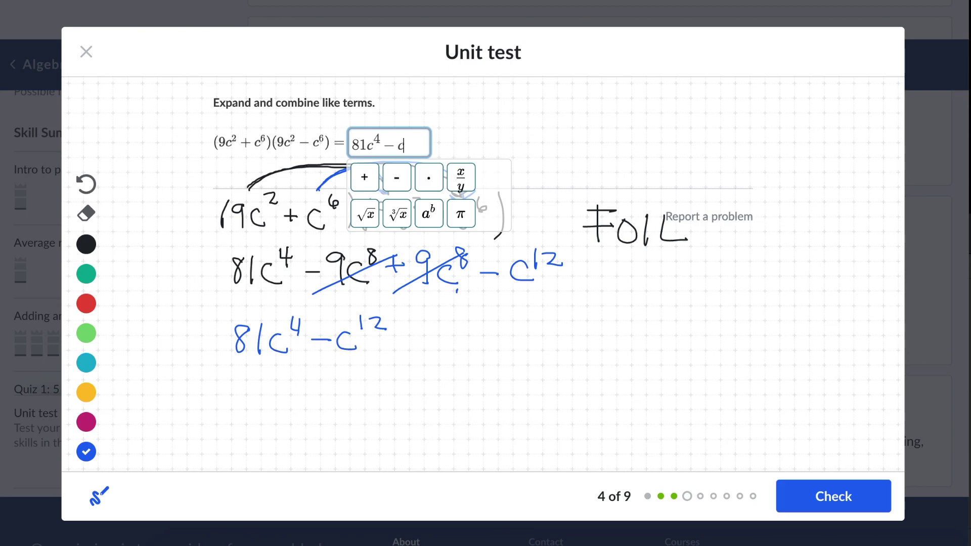
click(856, 510)
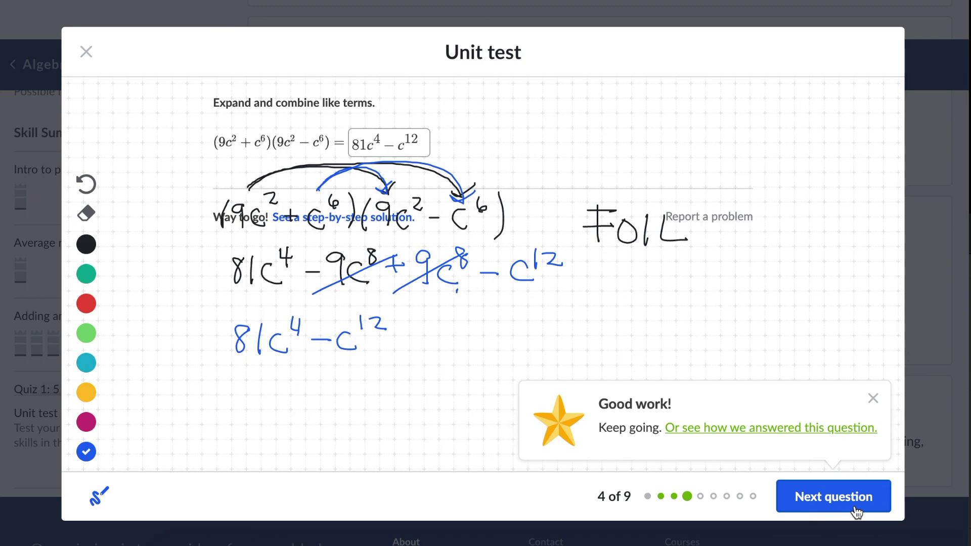
click(856, 511)
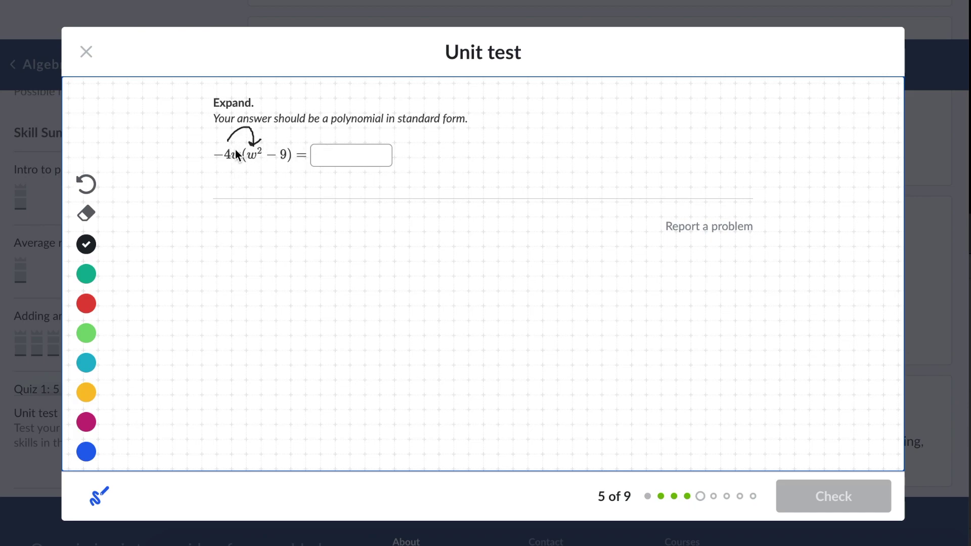
Step: Answer -4w(w^2 - 9) with -4w^3 + 36w, marking the distribution to the 9, and continue to question 6 after checking
click(337, 154)
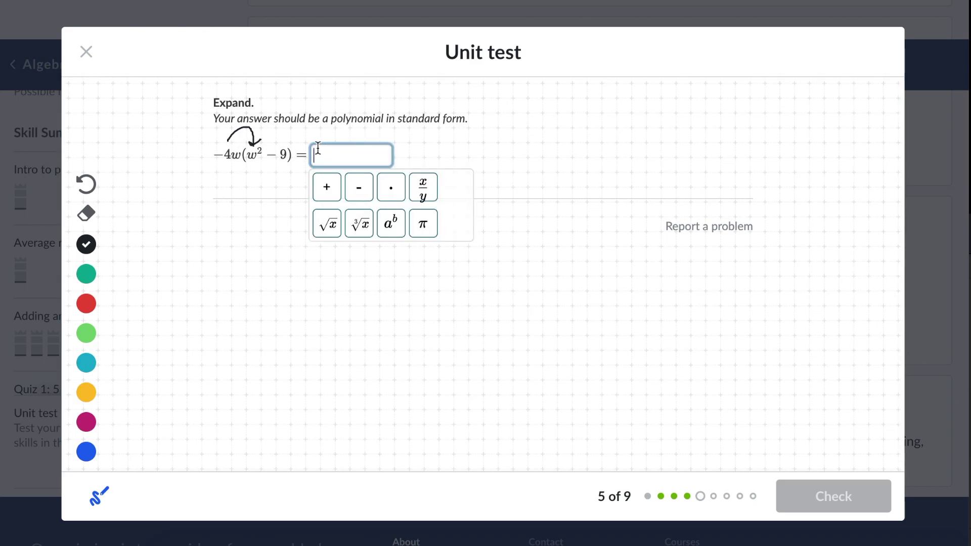
text(-)
text(4)
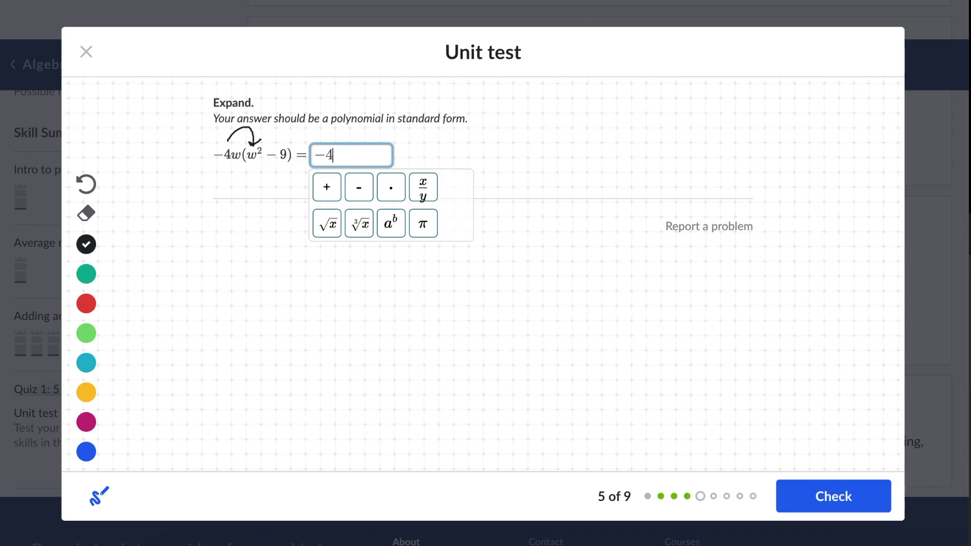
text(w^3)
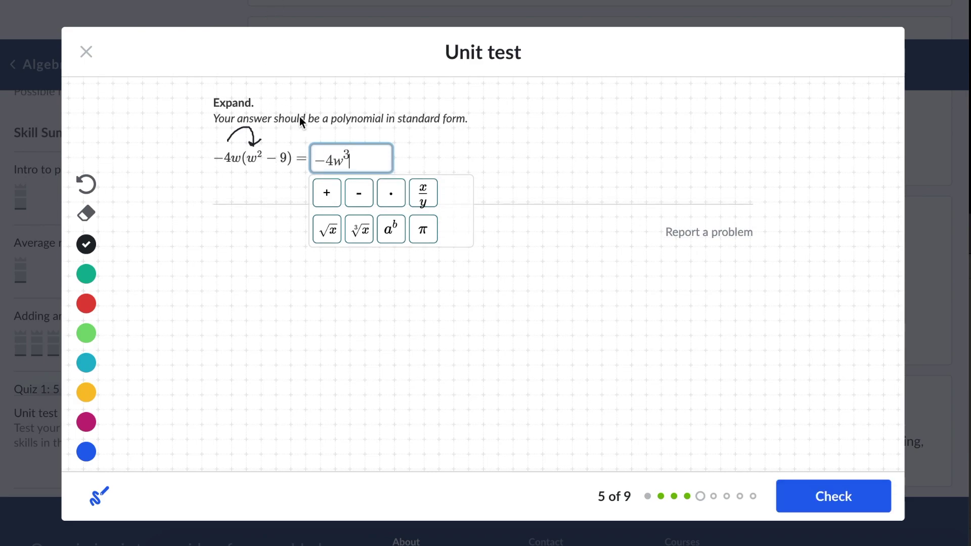
mouse_move(228, 139)
mouse_down()
mouse_move(269, 128)
mouse_move(272, 147)
mouse_move(282, 138)
mouse_up()
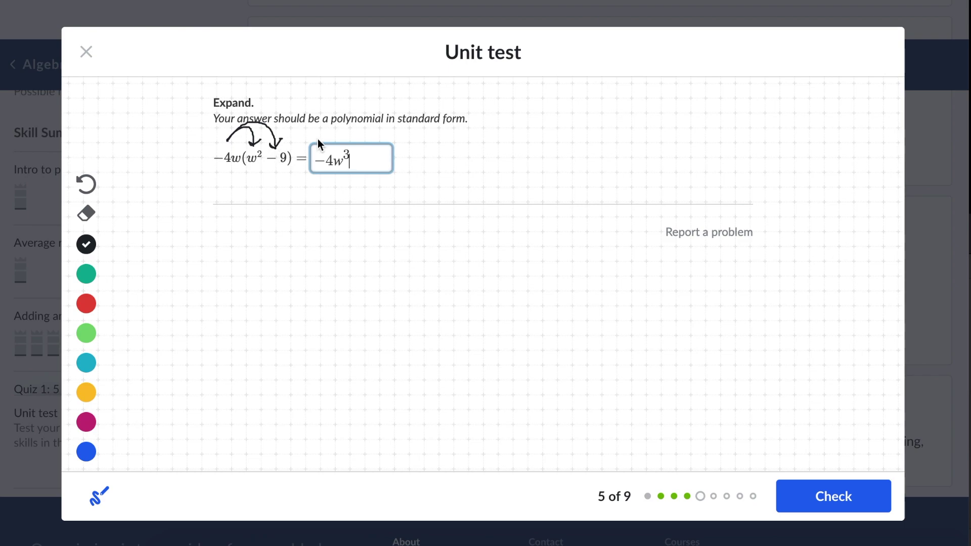
text(+ )
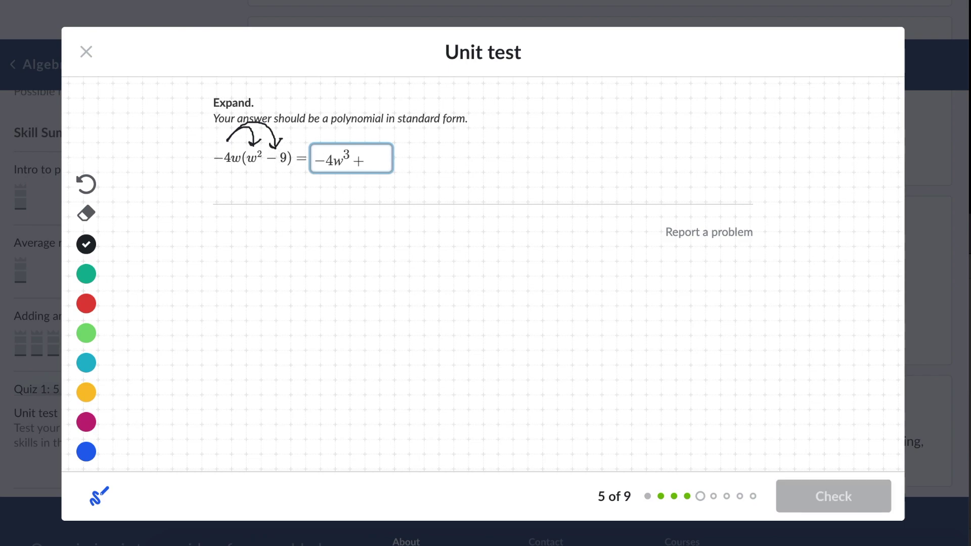
text(36w)
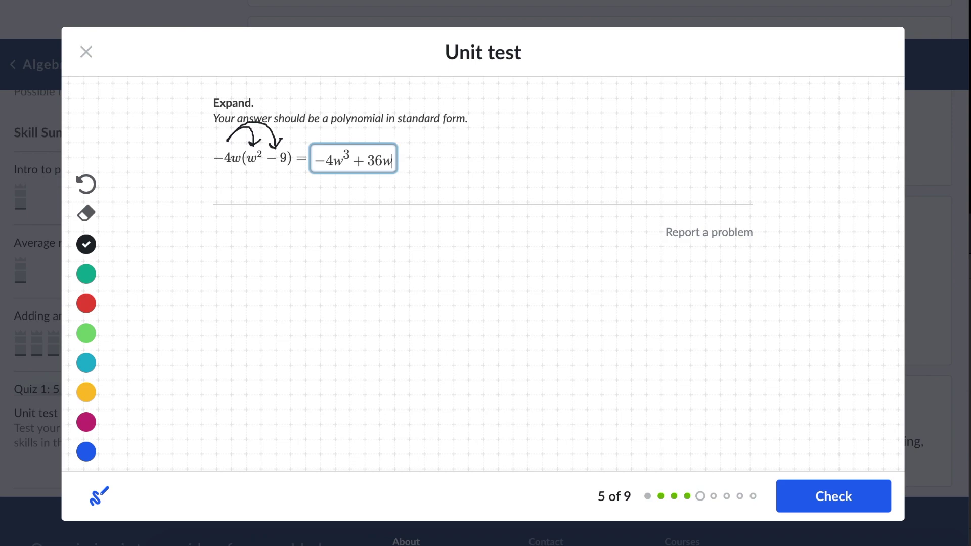
click(867, 497)
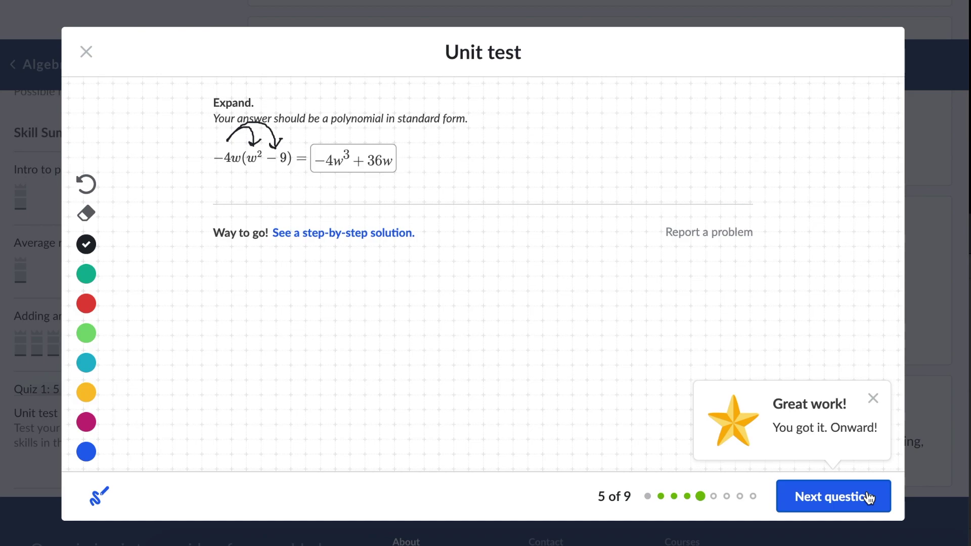
click(868, 497)
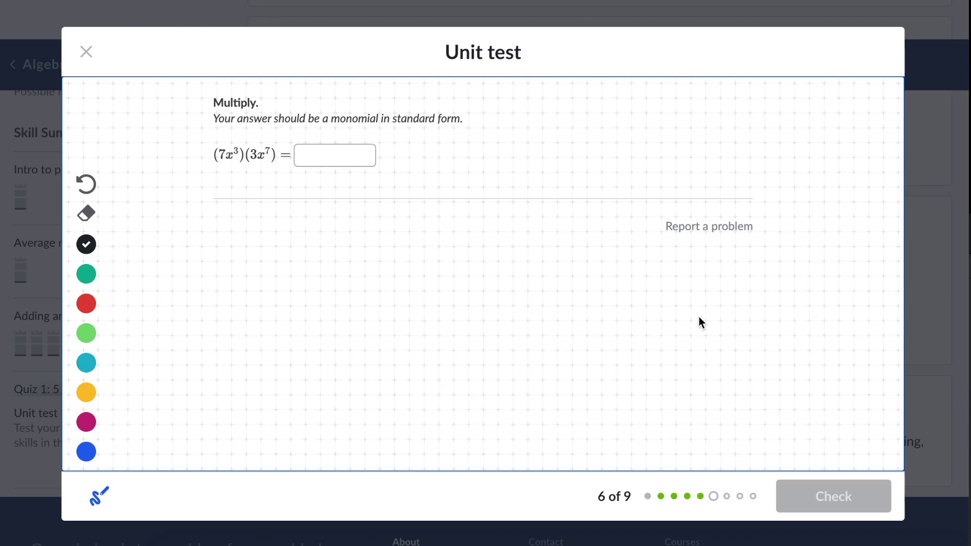
Step: Answer the product (7x^3)(3x^7) with 21x^10, check it and continue to question 7
click(358, 158)
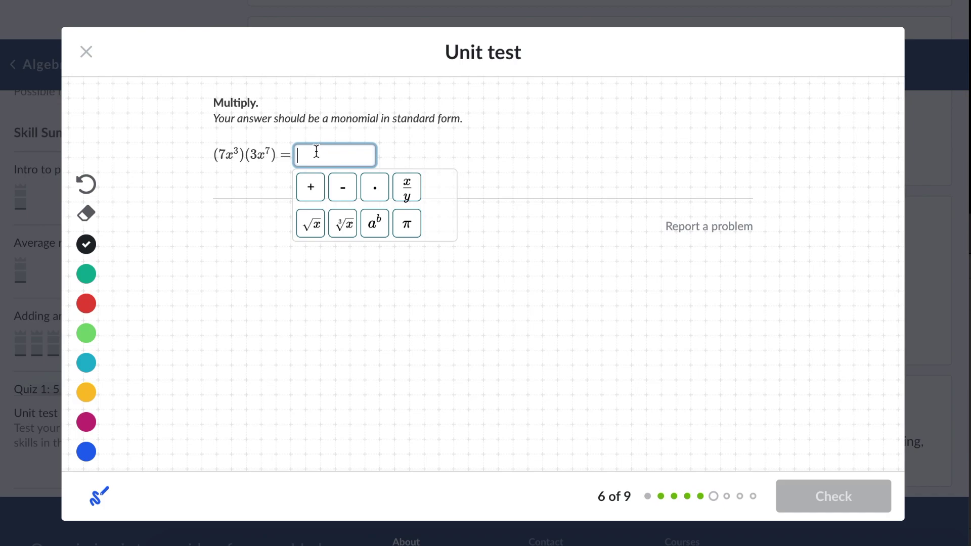
text(21)
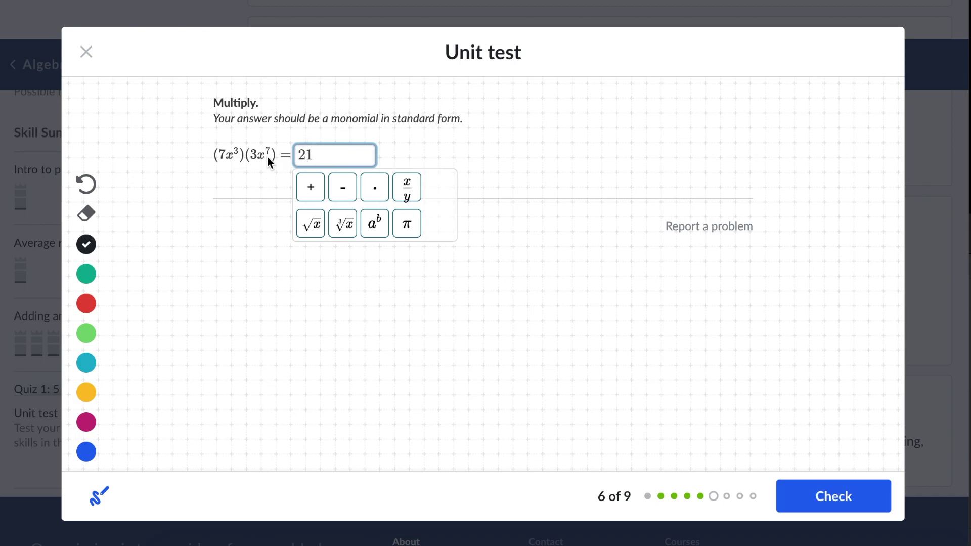
text(x)
text(10)
key(BackSpace)
key(BackSpace)
text(^10)
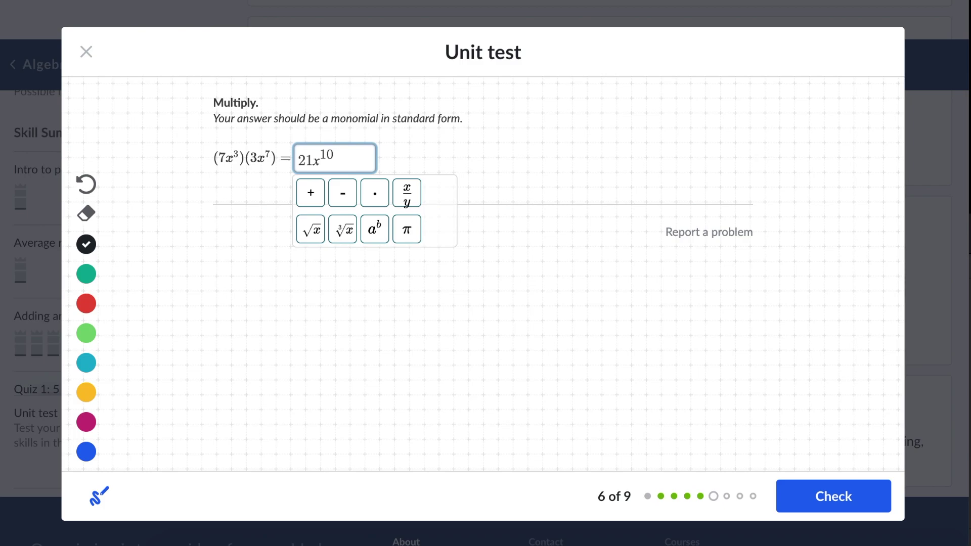
click(846, 498)
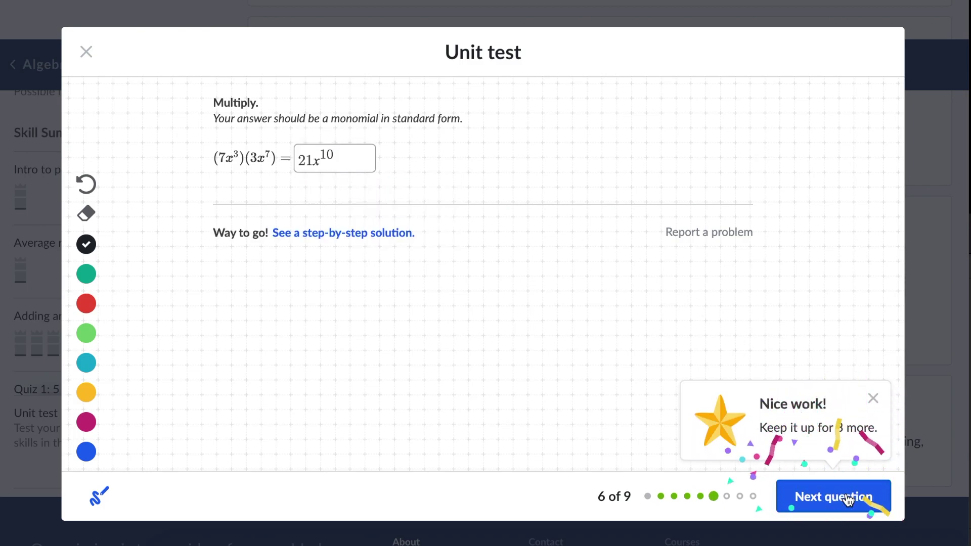
click(848, 498)
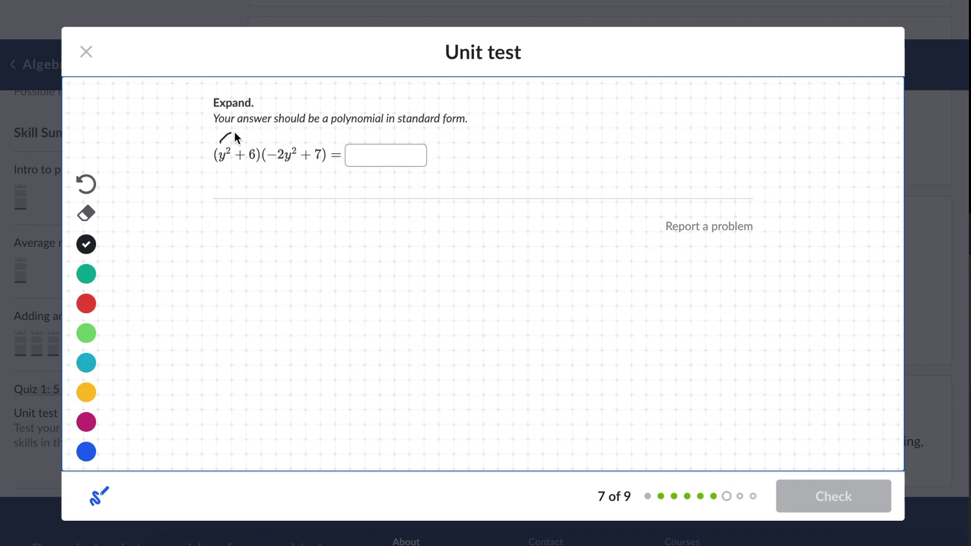
Step: Draw distribution arcs over (y^2 + 6)(-2y^2 + 7) and handwrite -2y^4 + 7y^2 in black with - 12y^2 in green
drag(280, 142, 285, 137)
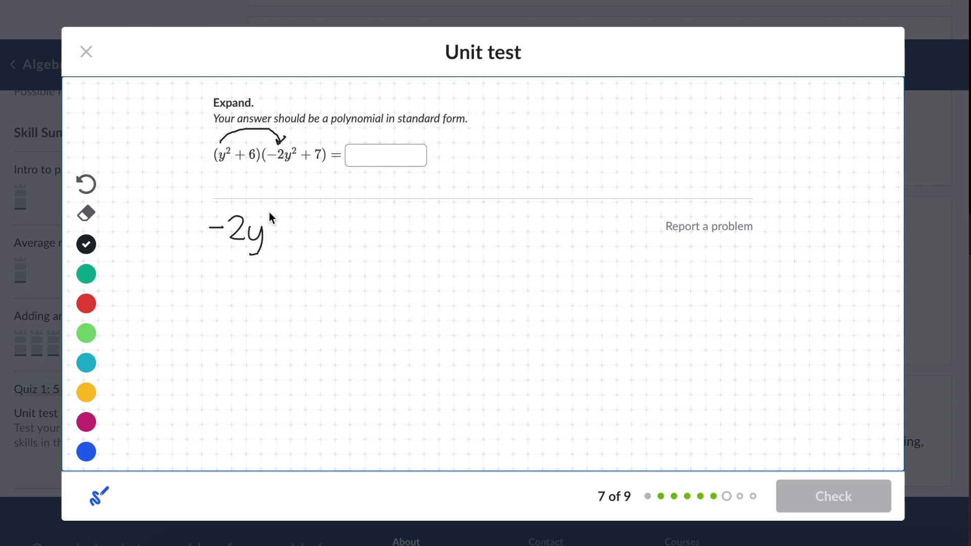
mouse_move(220, 142)
mouse_down()
mouse_move(245, 131)
mouse_move(308, 133)
mouse_up()
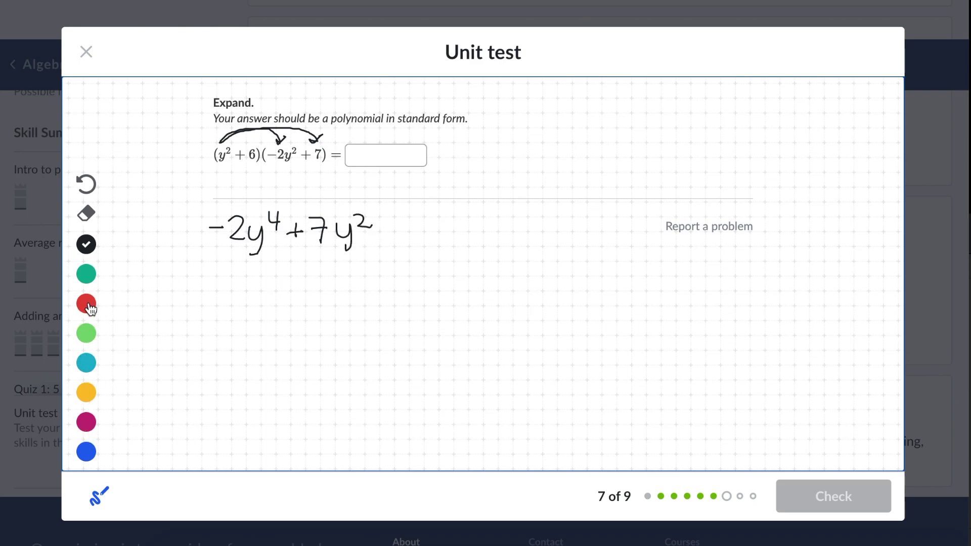
click(86, 333)
drag(382, 231, 393, 232)
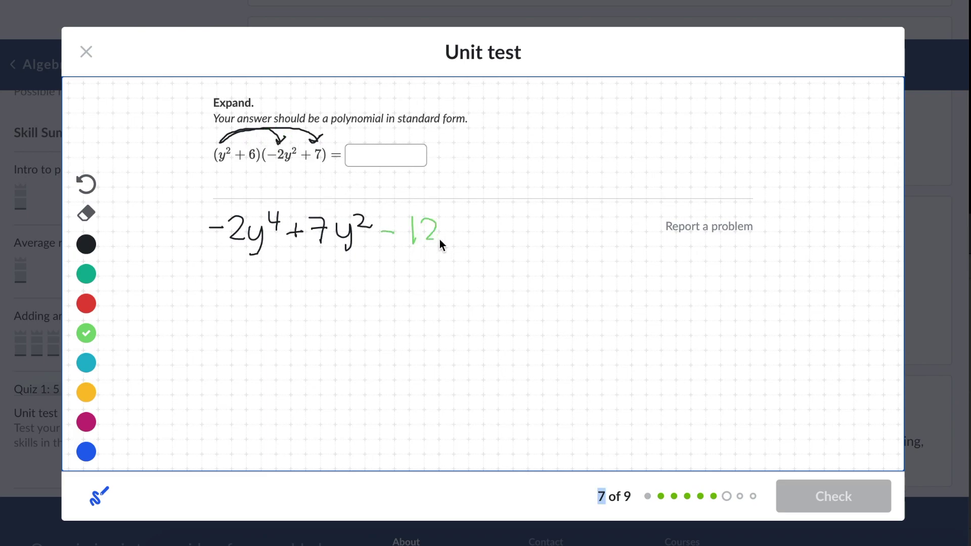
drag(250, 144, 322, 148)
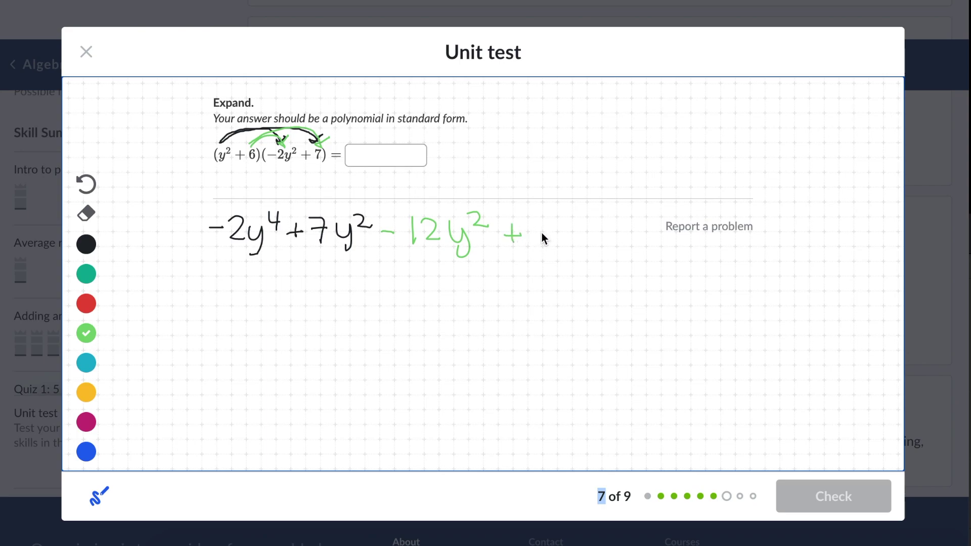
Step: Finish the expansion with + 43 in green, underline the y^2 terms and write -2y^4 - 5y^2 + 43 beneath
drag(542, 216, 545, 244)
drag(554, 219, 568, 222)
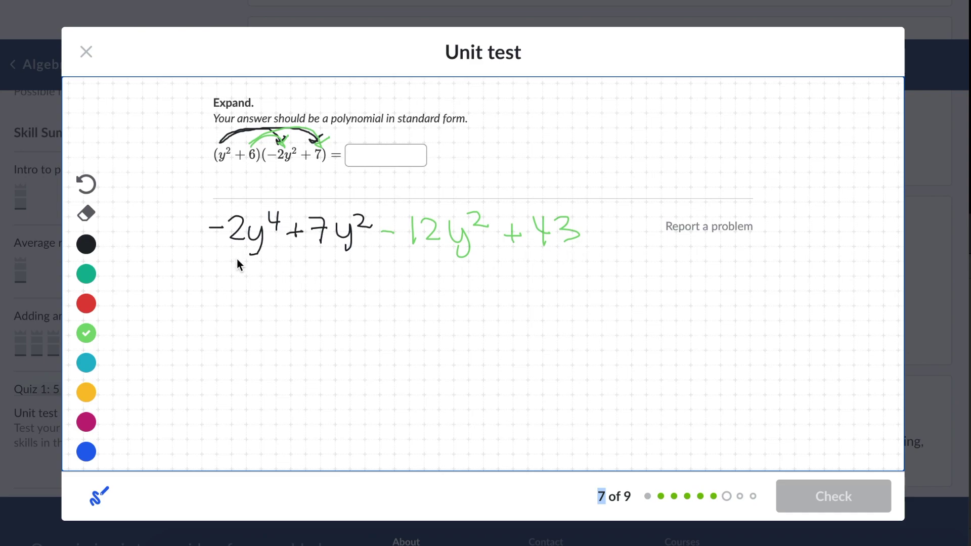
drag(303, 258, 475, 262)
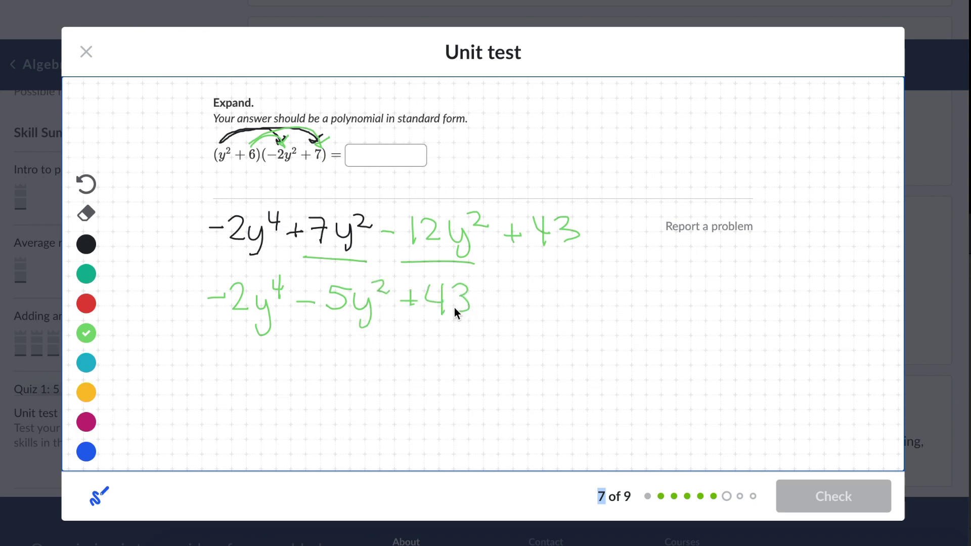
Step: Enter -2y^4 - 5y^2 + 43 as the answer to question 7 and check it
click(416, 156)
text(-2y^4-5y^2+43)
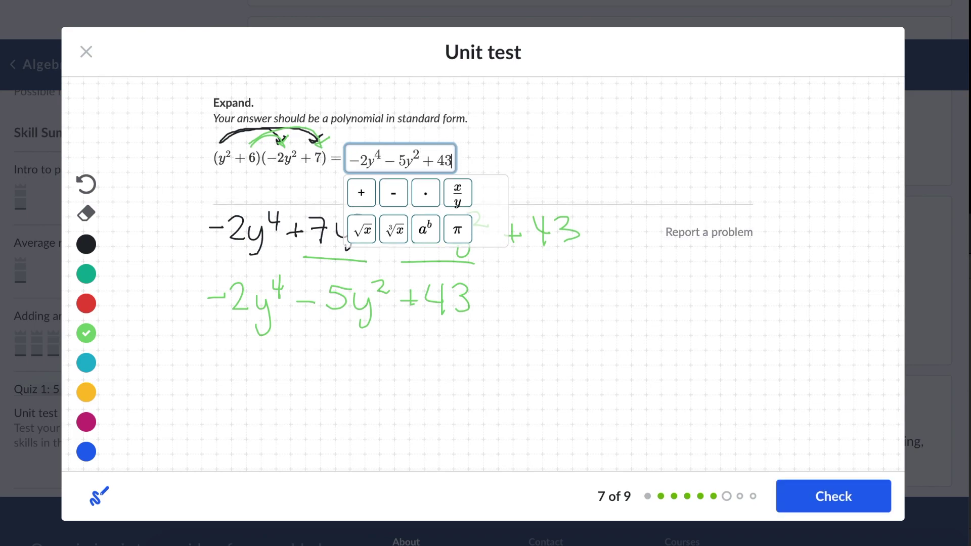
click(596, 307)
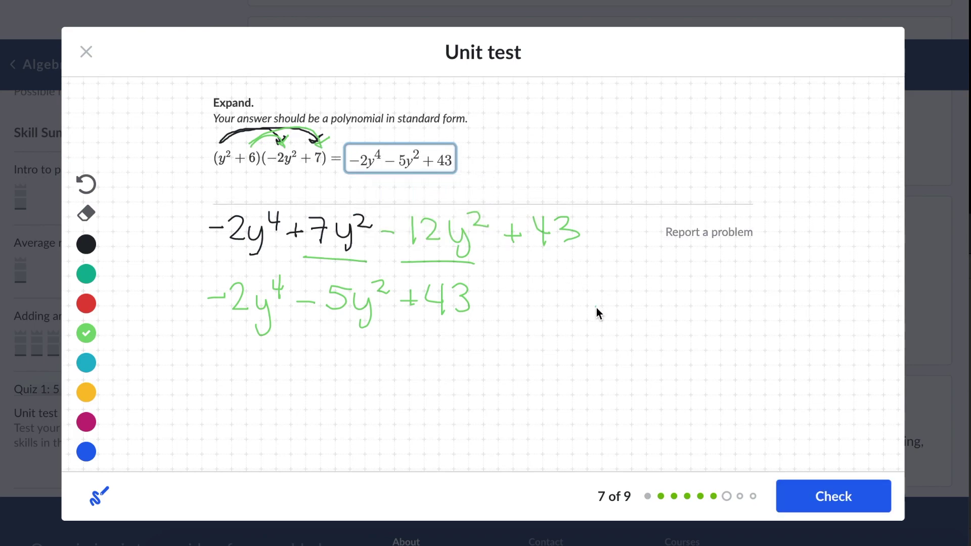
click(829, 495)
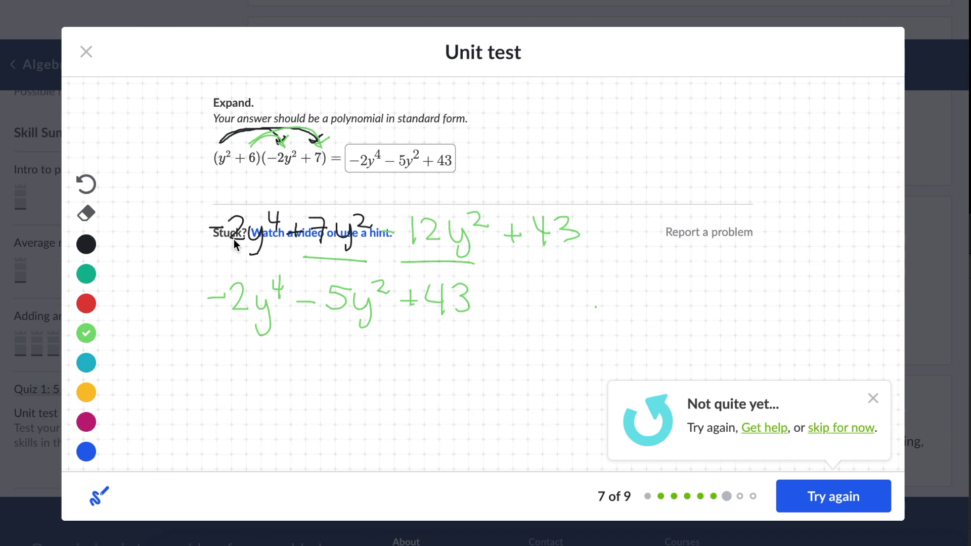
Step: Correct the answer to question 7 to -2y^4 - 5y^2 + 42, check it again and continue to question 8
key(Escape)
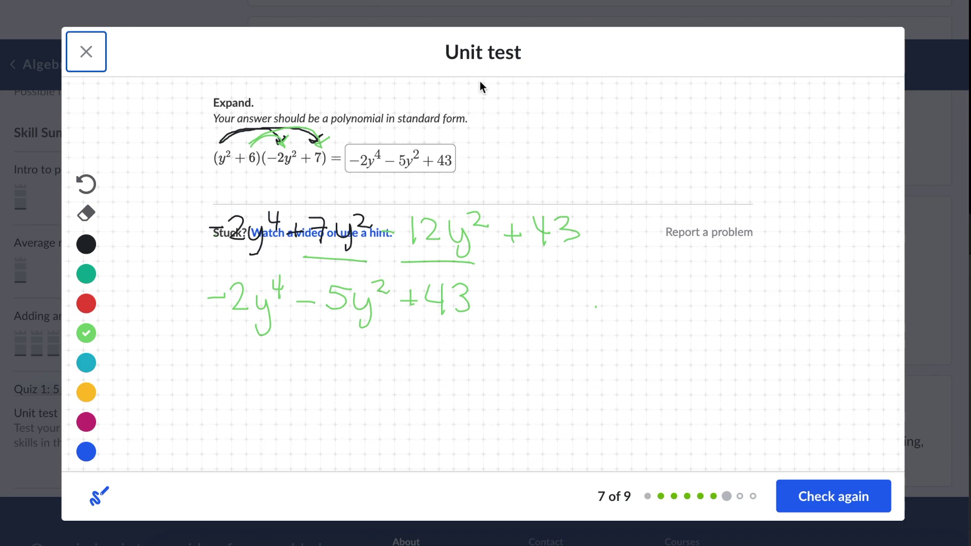
click(452, 158)
key(BackSpace)
text(2)
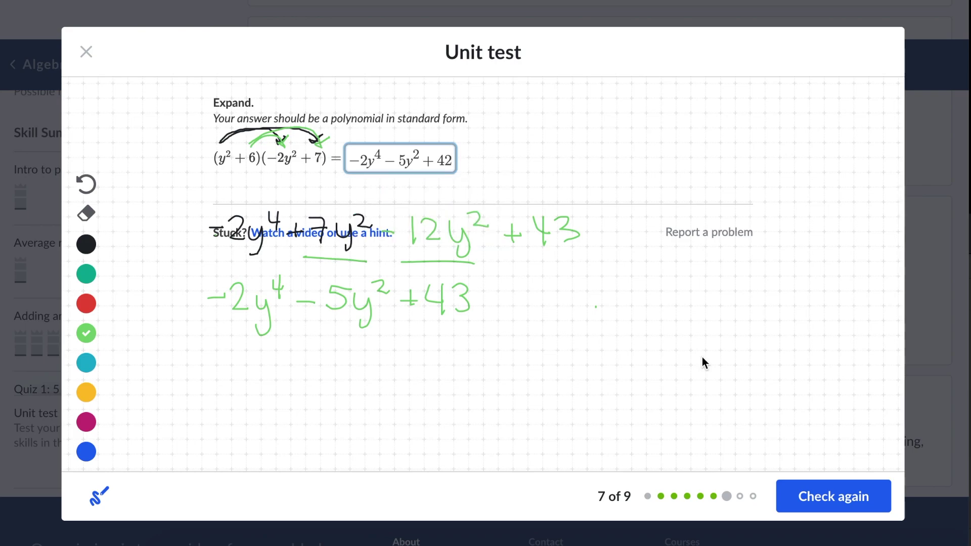
click(854, 505)
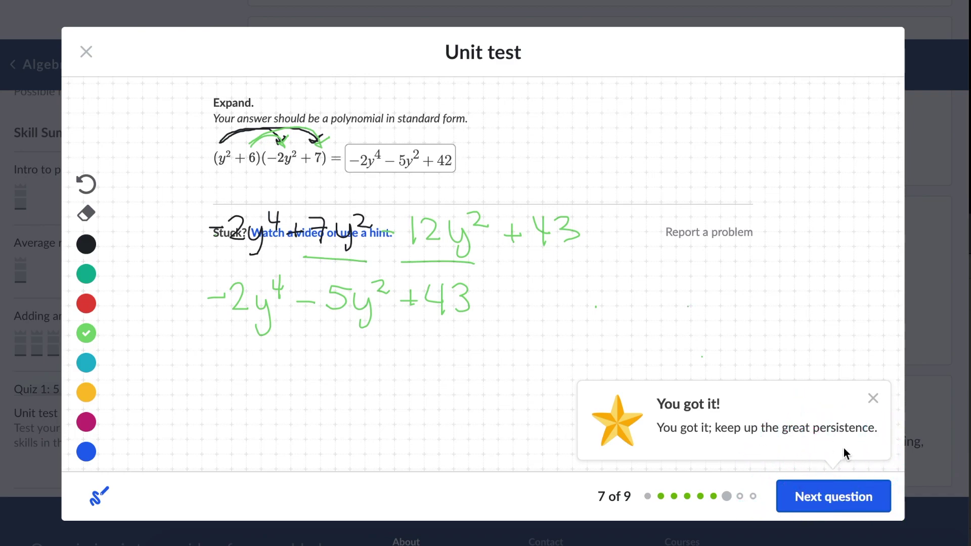
click(845, 505)
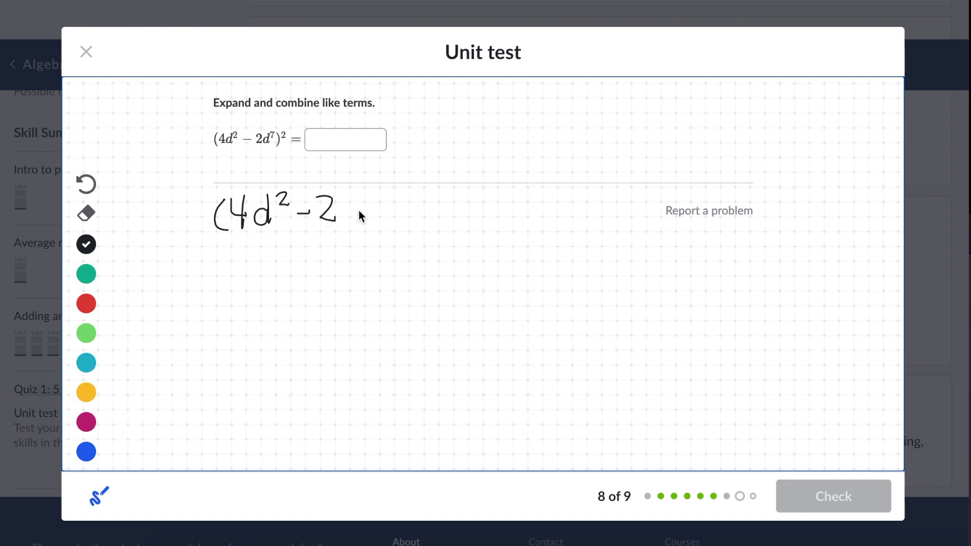
Step: Handwrite (4d^2 - 2d^7)(4d^2 - 2d^7) in black, draw arcs from the first 4d^2 and write 16d^4 - 8d^9 beneath
drag(388, 187, 394, 226)
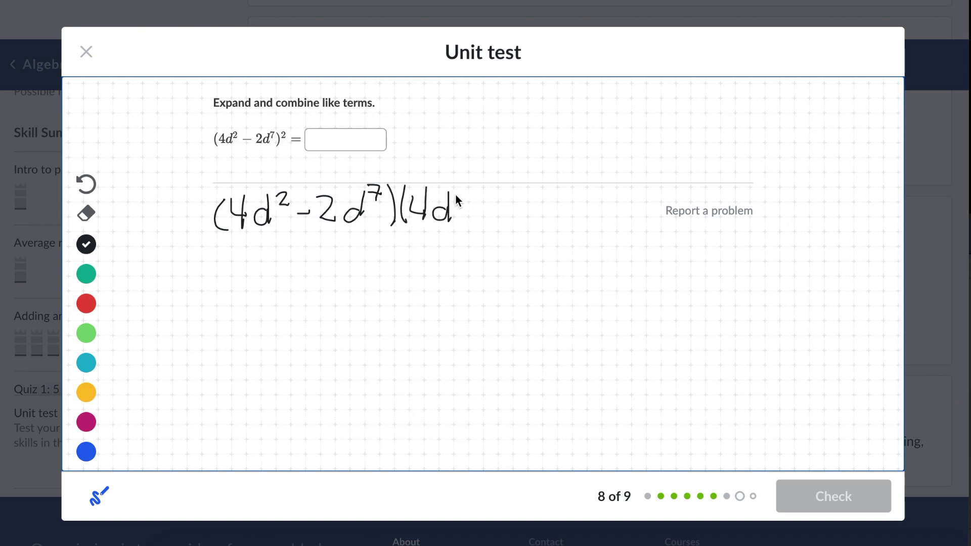
drag(533, 209, 538, 224)
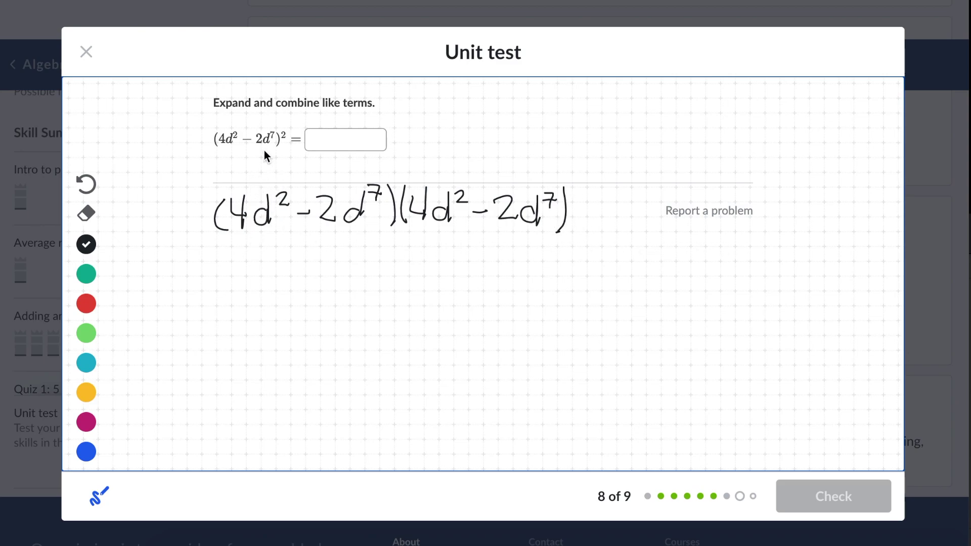
mouse_move(278, 174)
mouse_down()
mouse_move(299, 165)
mouse_move(443, 193)
mouse_up()
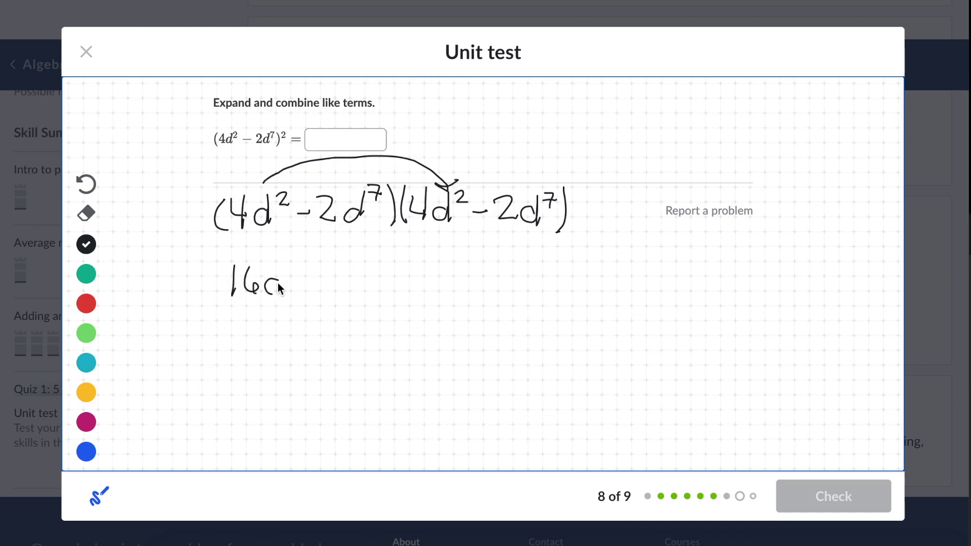
mouse_move(268, 186)
mouse_down()
mouse_move(372, 151)
mouse_move(504, 191)
mouse_up()
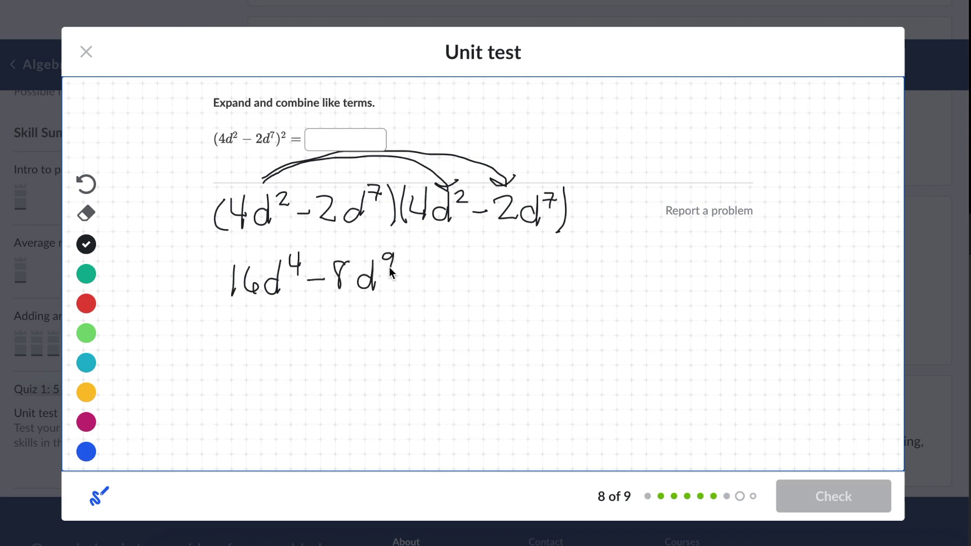
Step: Draw green arcs from the first -2d^7 to both terms of the second factor and append - 8d^9 + 4d^14
click(86, 333)
mouse_move(347, 183)
mouse_down()
mouse_move(419, 159)
mouse_move(447, 174)
mouse_up()
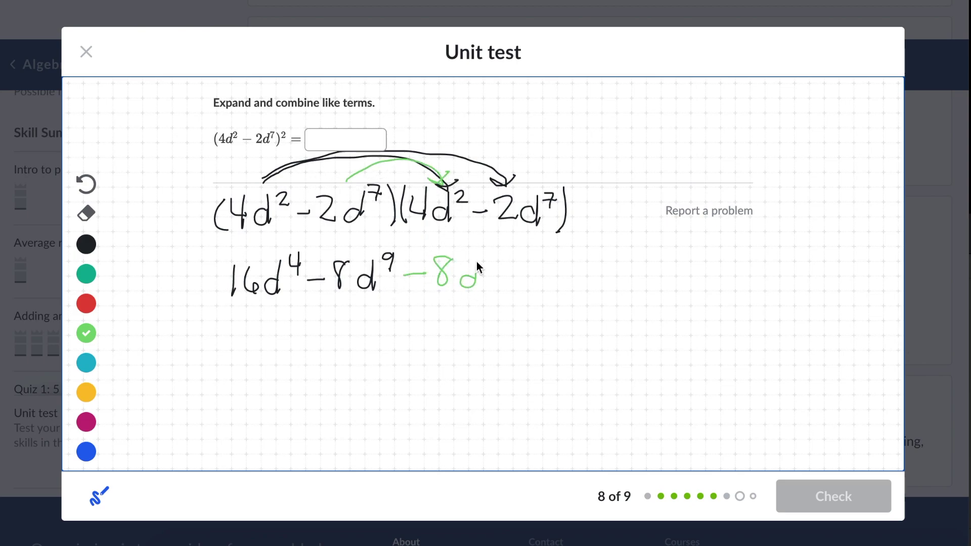
drag(350, 176, 506, 182)
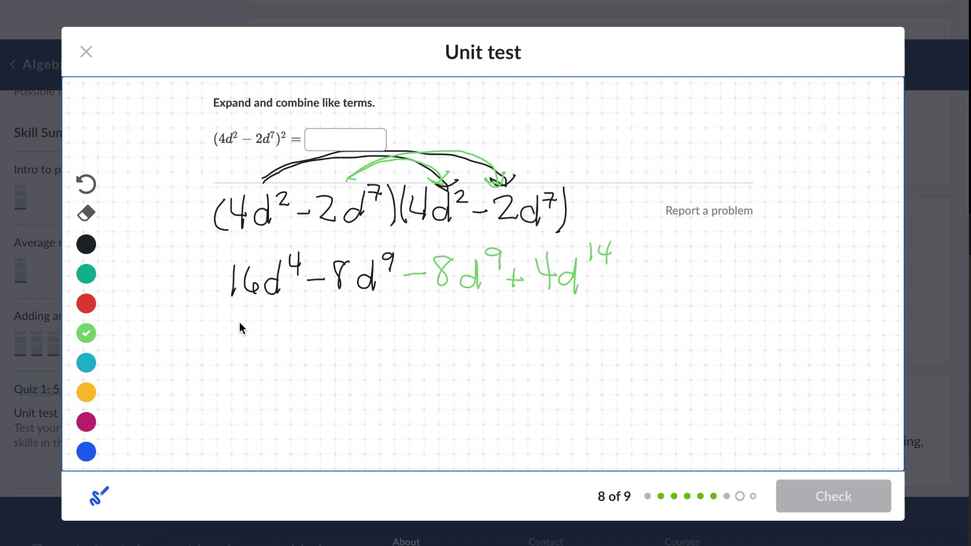
Step: Handwrite the combined result 16d^4 - 16d^9 + 4d^14 in green below the expansion
drag(247, 347, 255, 338)
drag(280, 331, 277, 348)
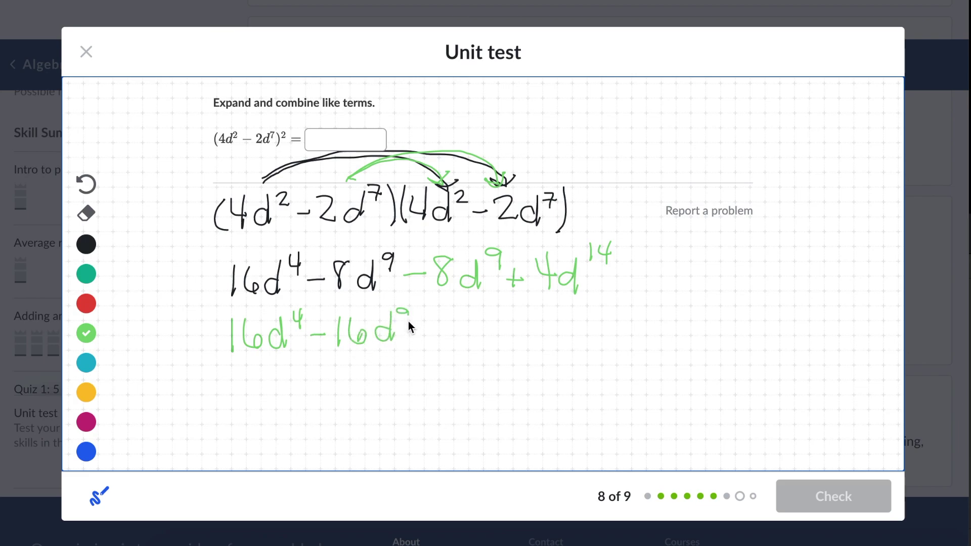
drag(526, 325, 534, 319)
Step: Enter 16d^4 - 16d^9 + 4d^14 as the answer to question 8
click(345, 146)
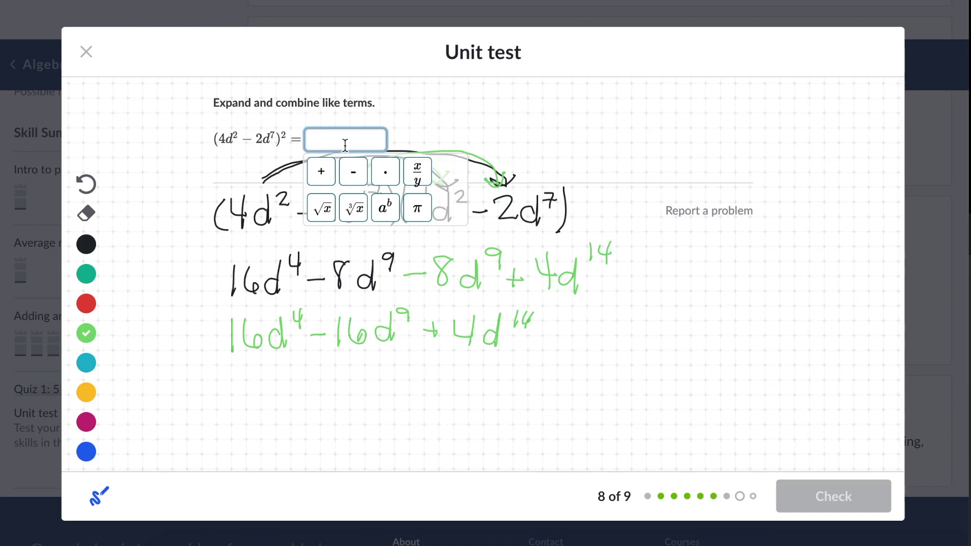
text(16d^4)
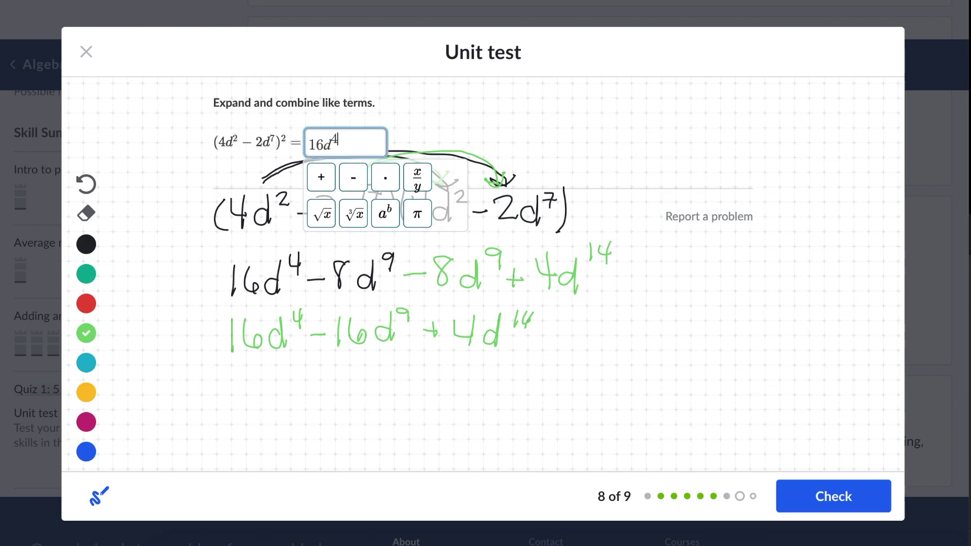
text(-16d^9+4d^14)
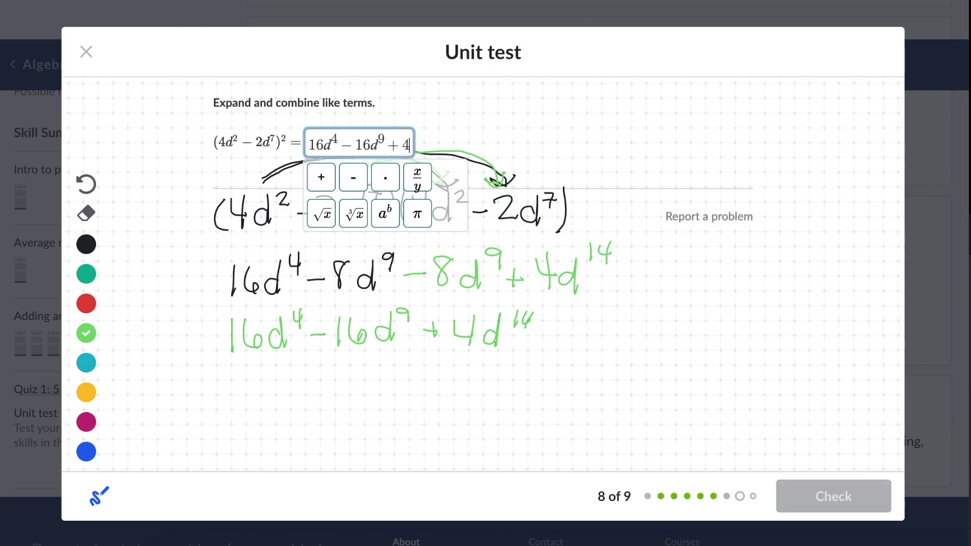
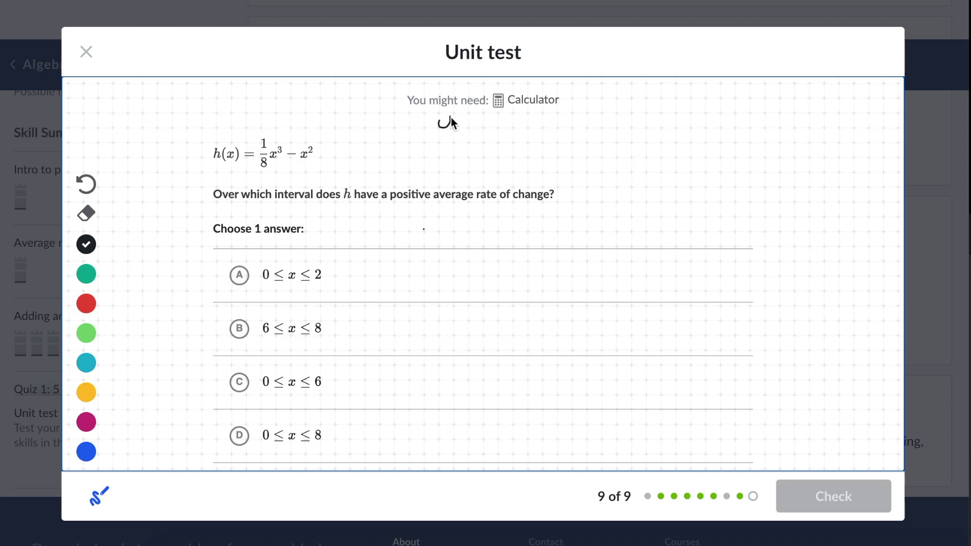
Step: Handwrite a circled a followed by x = 0, y = 0 and x = 2, y = - above the question 9 choices
mouse_move(450, 117)
mouse_down()
mouse_move(457, 126)
mouse_move(442, 111)
mouse_move(452, 102)
mouse_up()
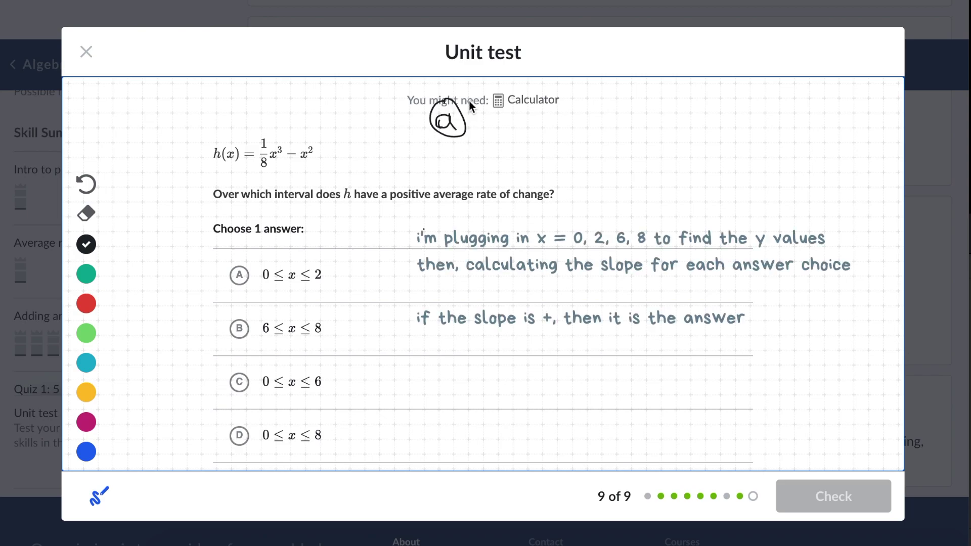
drag(508, 118, 521, 116)
drag(509, 125, 533, 109)
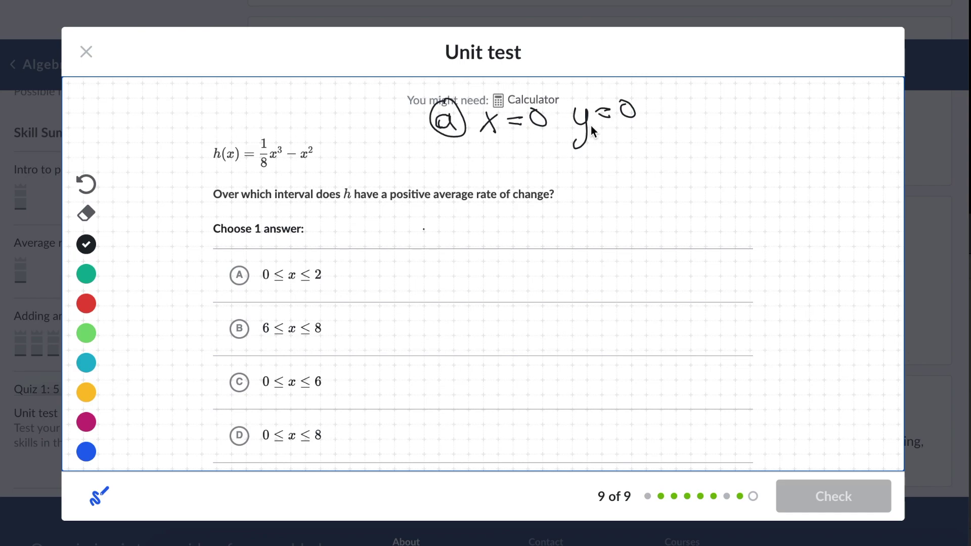
mouse_move(678, 101)
mouse_down()
mouse_move(685, 121)
mouse_move(674, 122)
mouse_up()
drag(696, 107, 704, 106)
drag(765, 100, 765, 109)
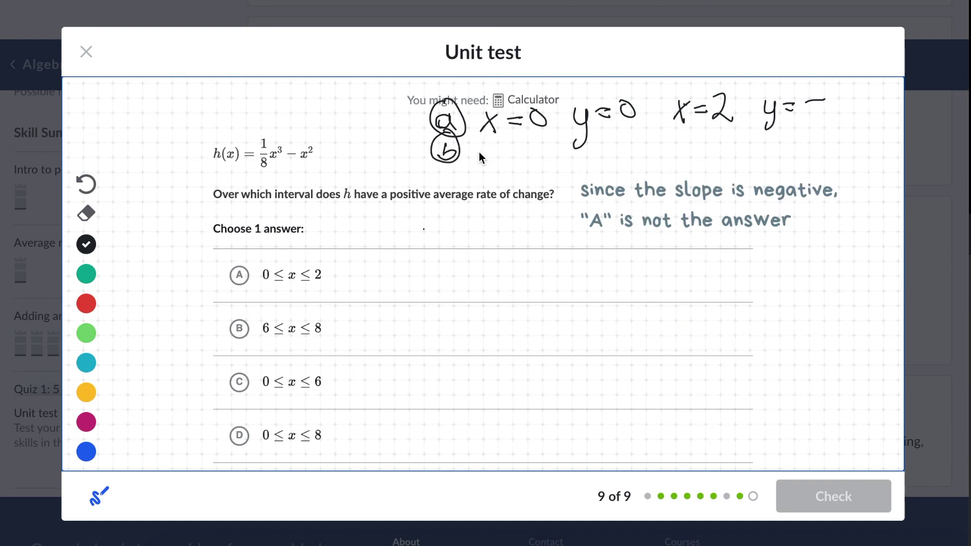
Step: Scribble out the circled b, and write a circled c with x = 6 below the x = 2 note
mouse_move(458, 135)
mouse_down()
mouse_move(438, 172)
mouse_move(444, 150)
mouse_up()
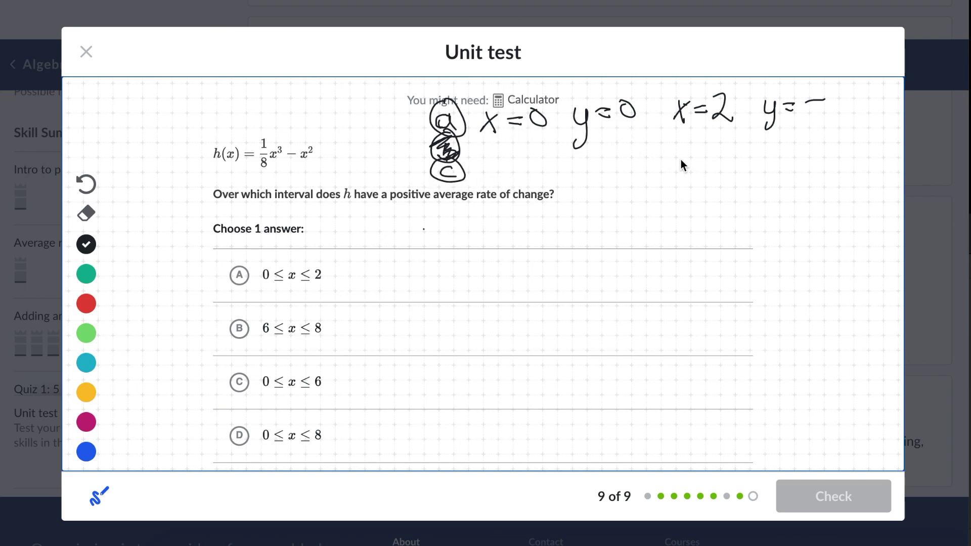
drag(701, 161, 714, 156)
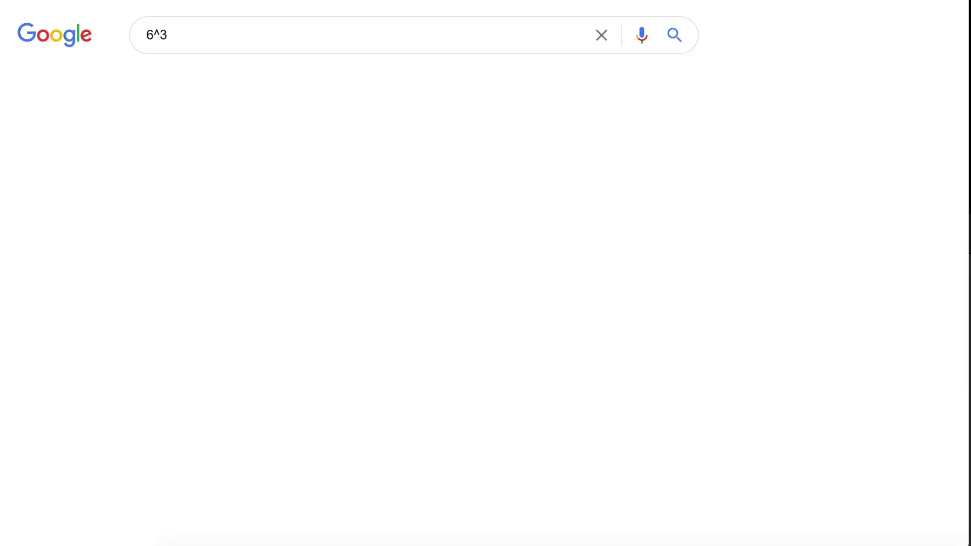
Step: Work out the x = 6 value on Google starting from 6^3, and handwrite y with a minus sign beside x = 6
click(639, 277)
click(493, 294)
click(576, 390)
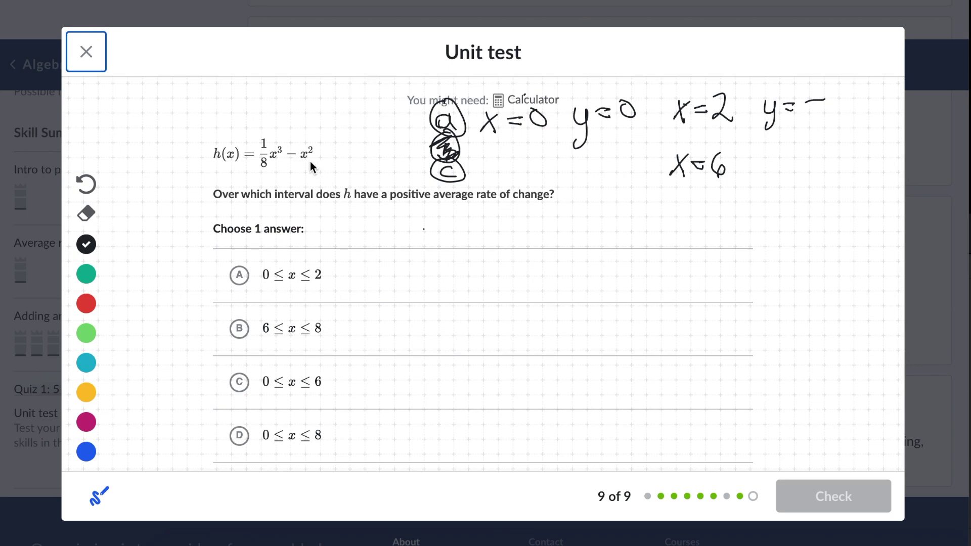
mouse_move(764, 155)
mouse_down()
mouse_move(769, 180)
mouse_move(796, 156)
mouse_up()
mouse_move(785, 165)
mouse_down()
mouse_move(827, 147)
mouse_move(811, 152)
mouse_up()
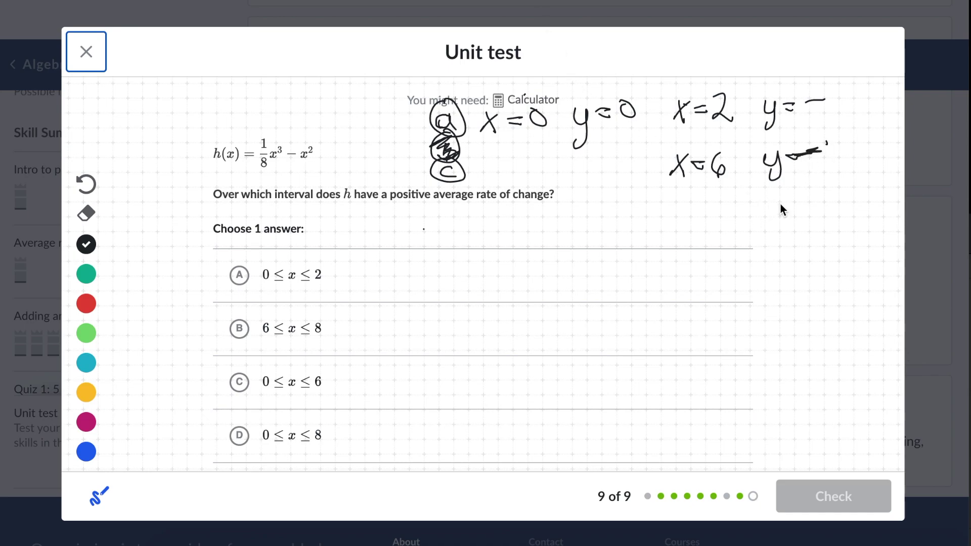
Step: Handwrite a circled d with x = 8 and an outlined y = 0, and mark the choices with minus signs, an arrow and a 0
drag(768, 216, 767, 219)
drag(770, 177, 779, 203)
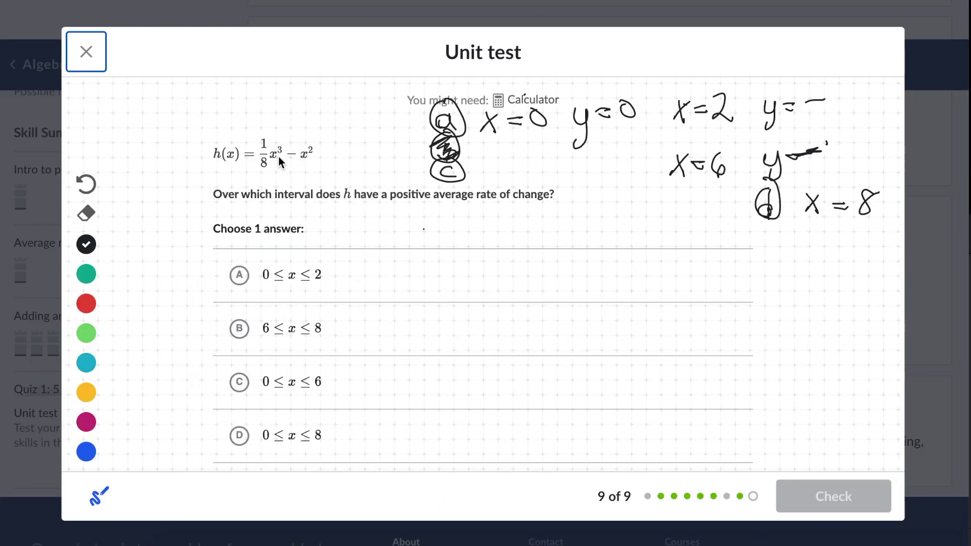
drag(807, 228, 827, 228)
drag(793, 258, 903, 259)
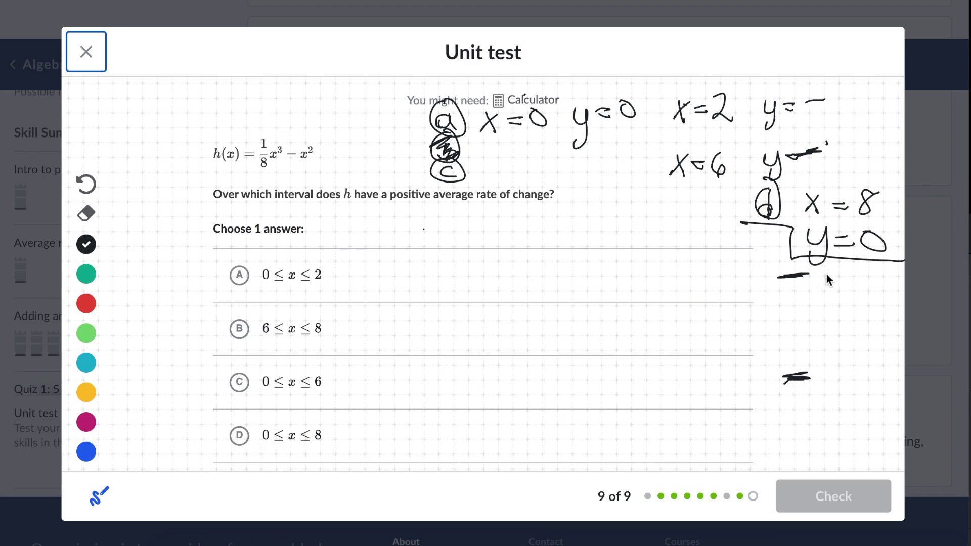
mouse_move(793, 432)
mouse_down()
mouse_move(804, 451)
mouse_move(803, 427)
mouse_up()
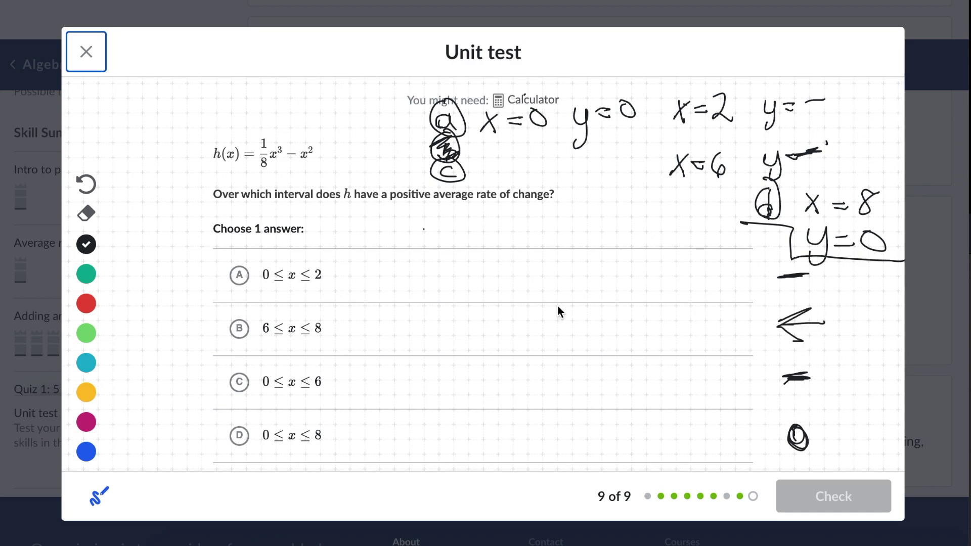
Step: Answer question 9 with the interval 6 ≤ x ≤ 8 and check it
click(240, 330)
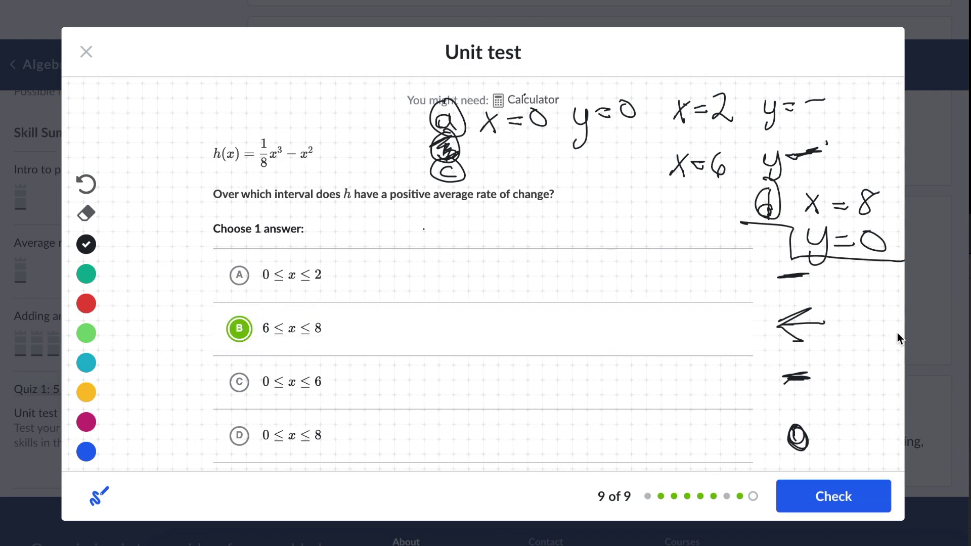
click(867, 506)
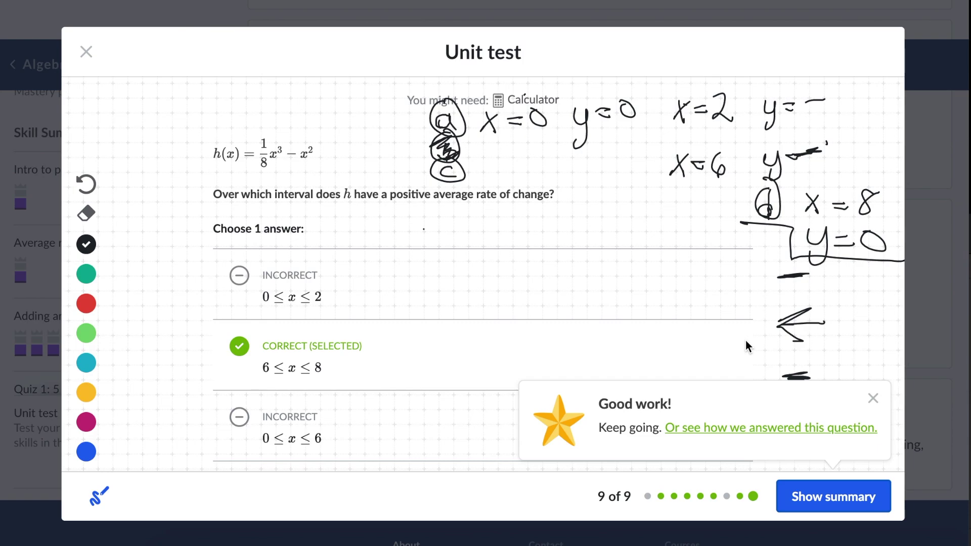
Step: Show the unit test summary and look through the skill level changes
click(842, 495)
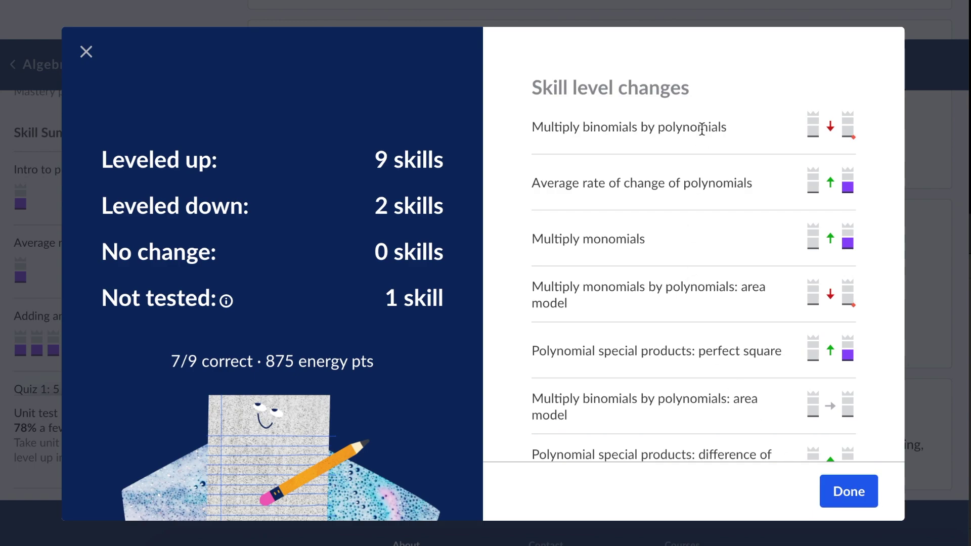
scroll(701, 126, down, 10)
scroll(702, 129, up, 10)
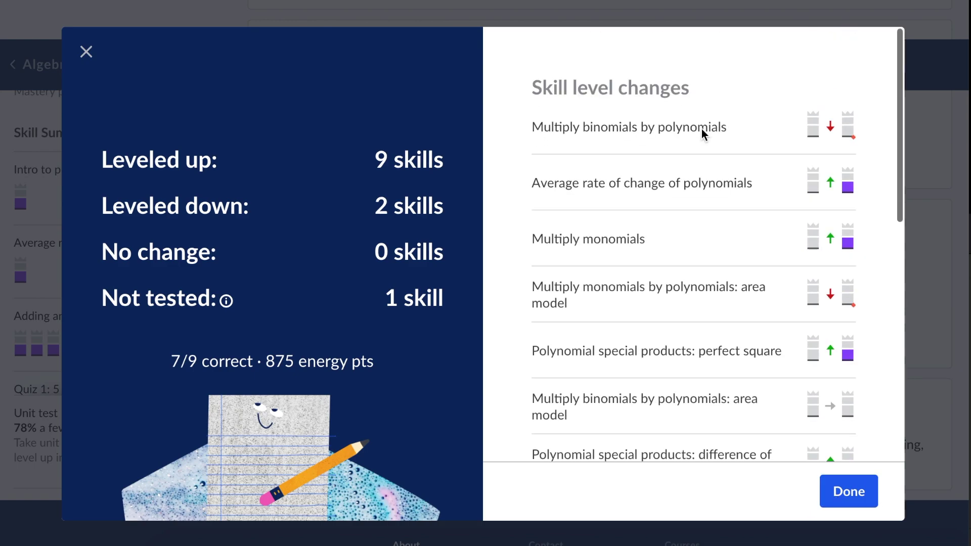